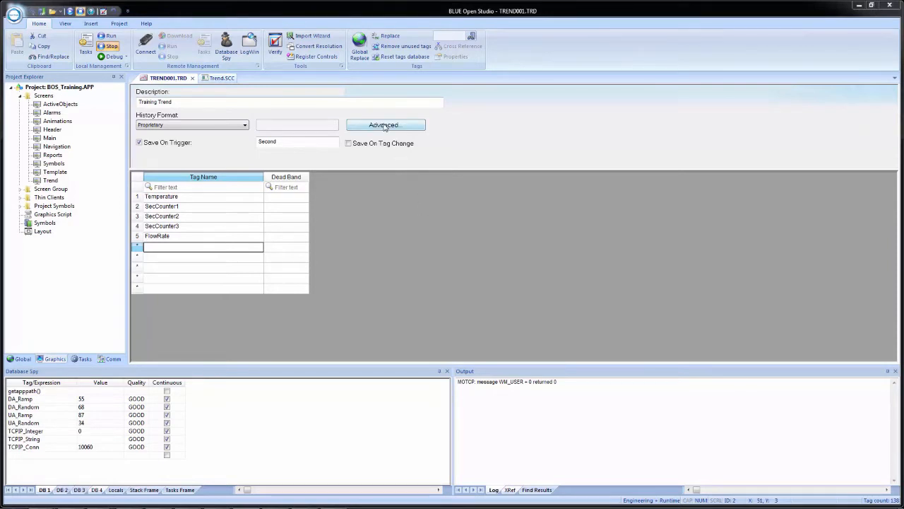
- Review the bad-quality types, offset and data-saving fields in the trend worksheet's advanced settings, keeping Tag Value as the type
click(385, 126)
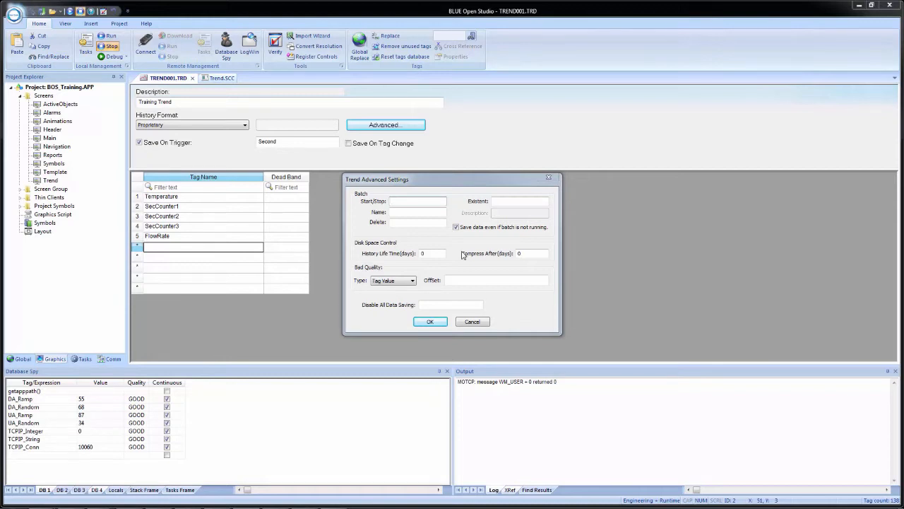
click(410, 281)
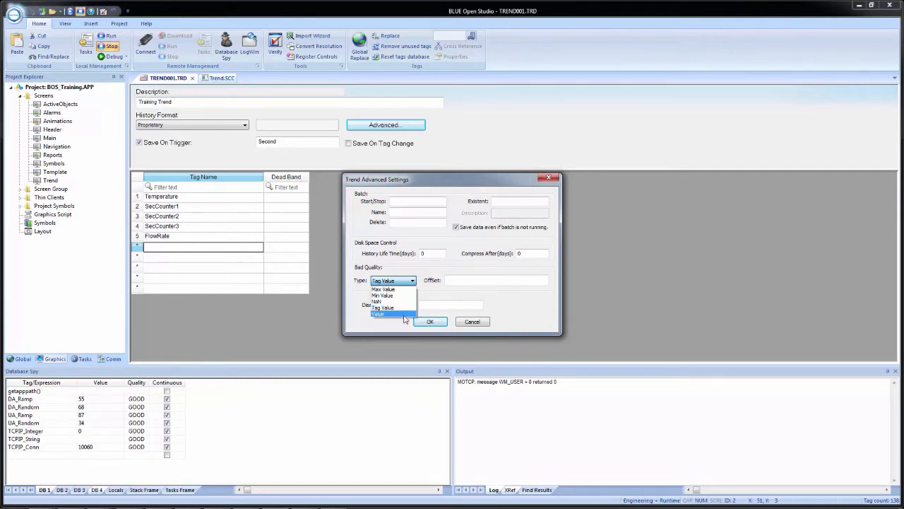
click(405, 314)
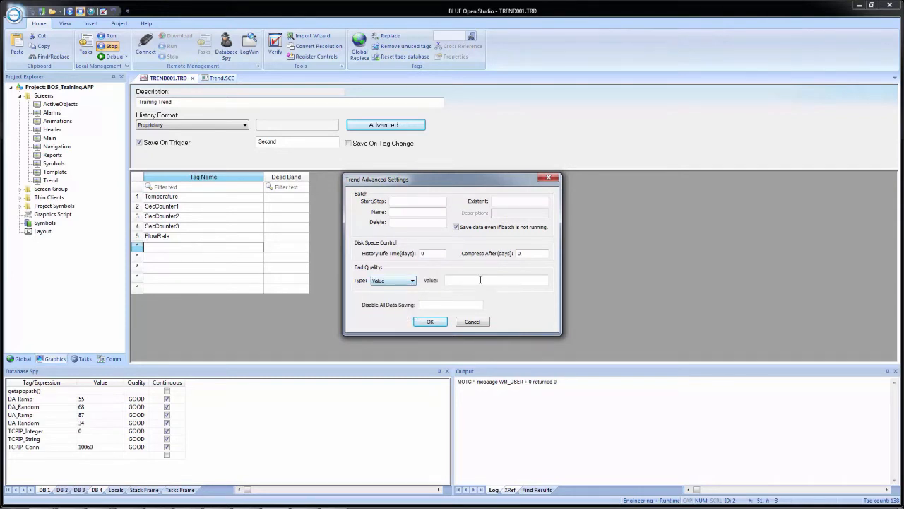
click(387, 282)
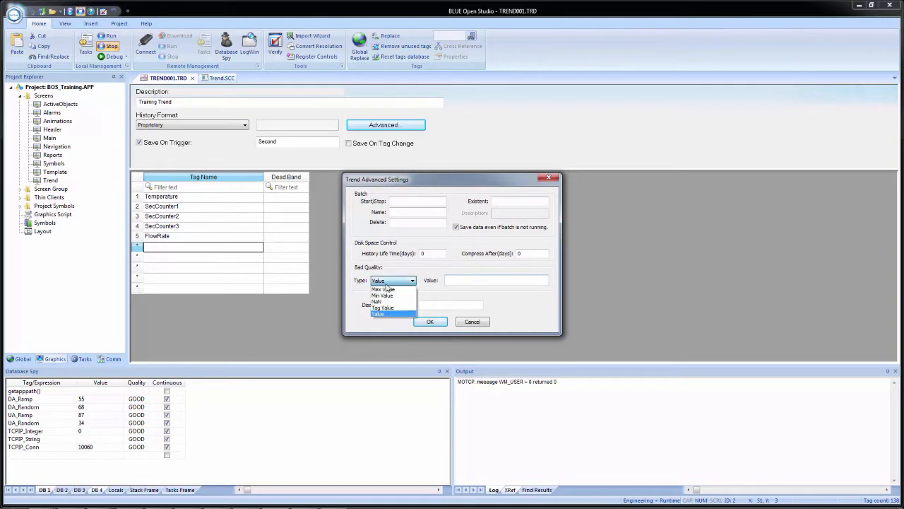
click(399, 303)
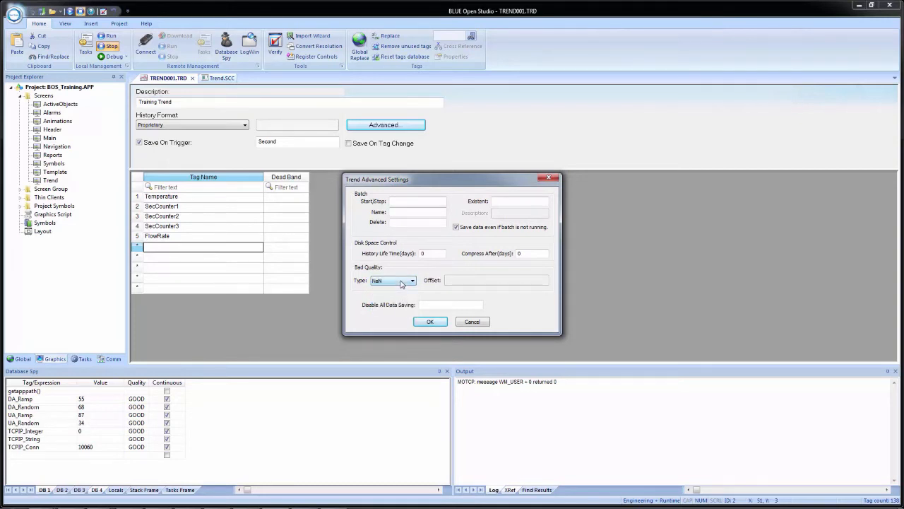
click(401, 283)
click(390, 287)
click(392, 282)
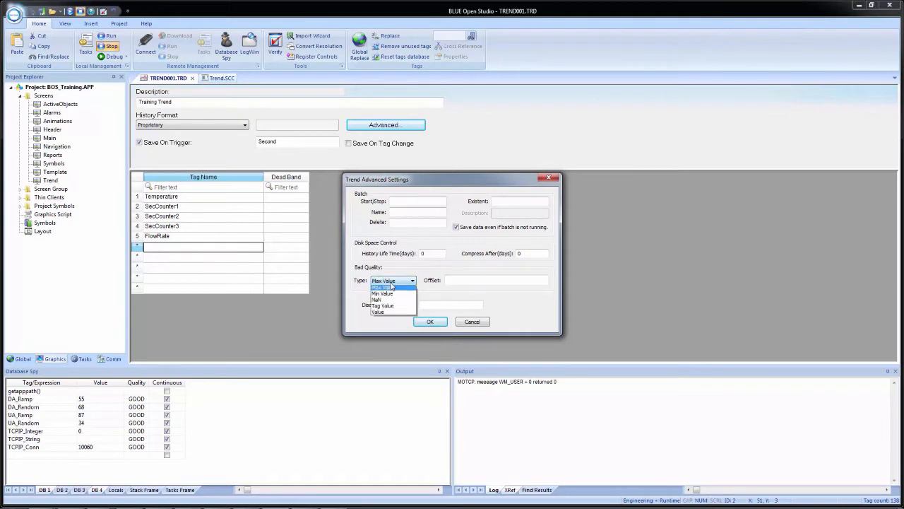
click(392, 306)
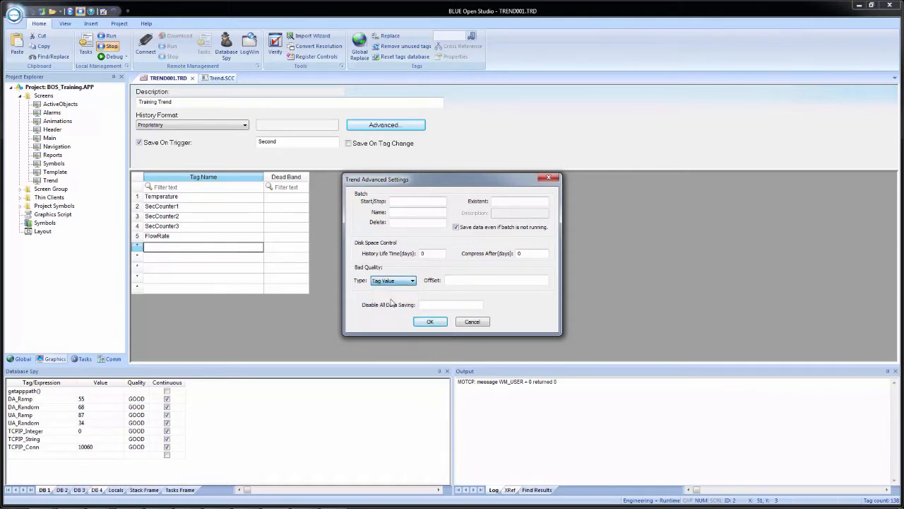
click(472, 280)
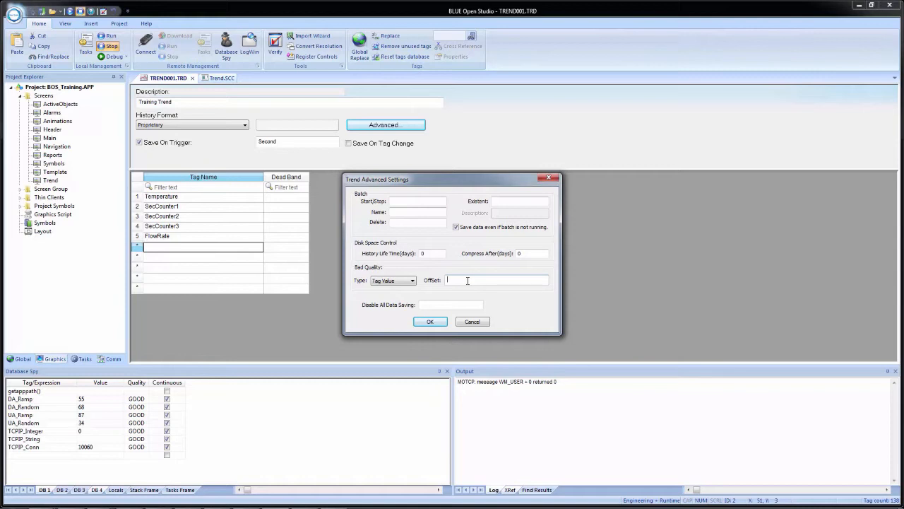
click(432, 304)
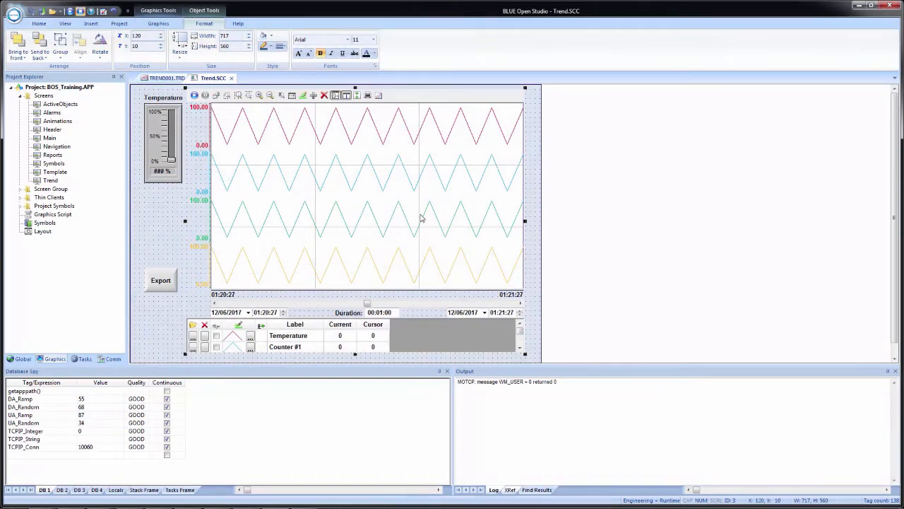
- Open the axes settings of the trend control on the Trend screen and set the X-axis period type to Time before now
double_click(421, 218)
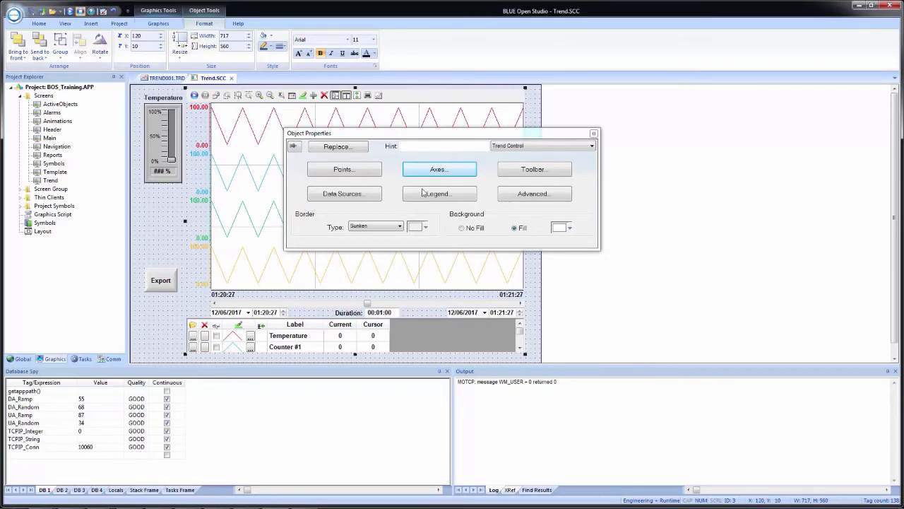
click(442, 174)
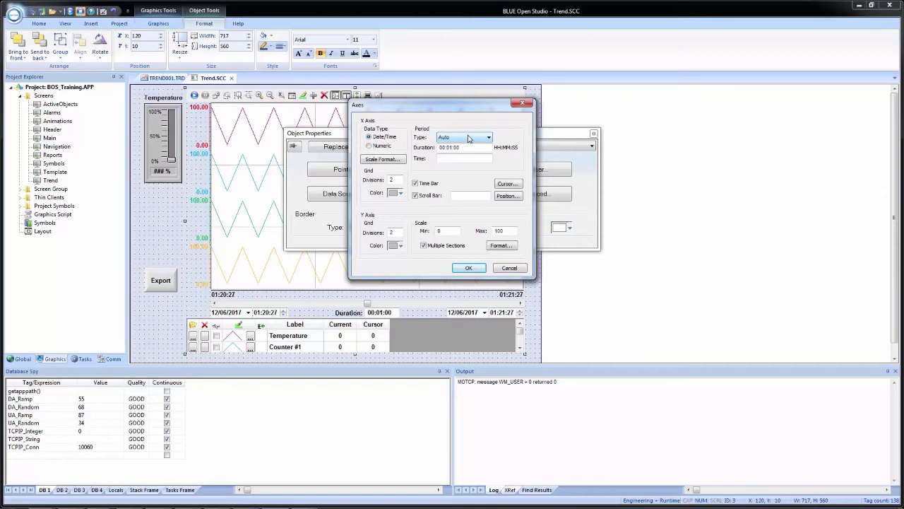
click(468, 138)
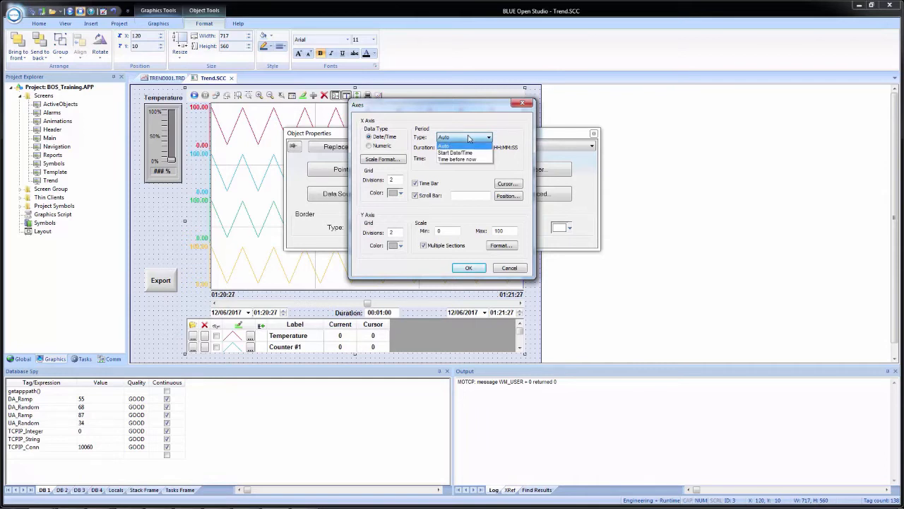
click(469, 146)
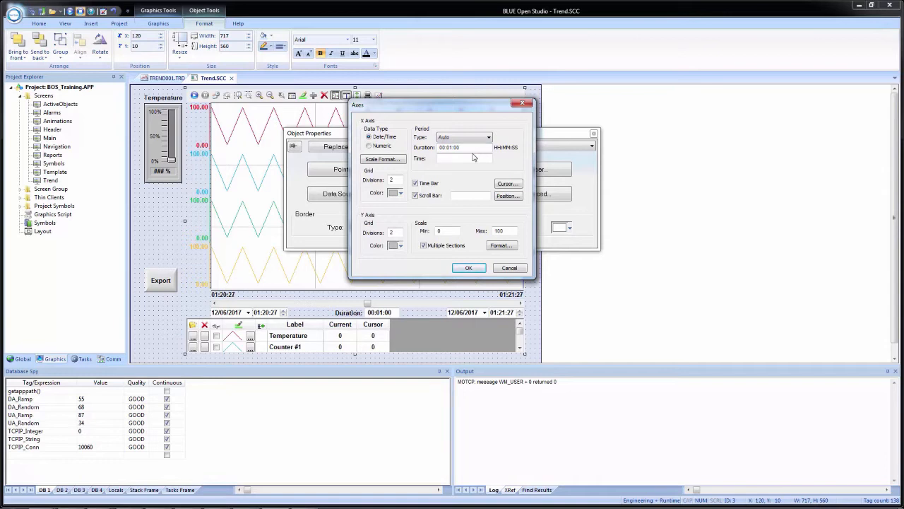
click(474, 137)
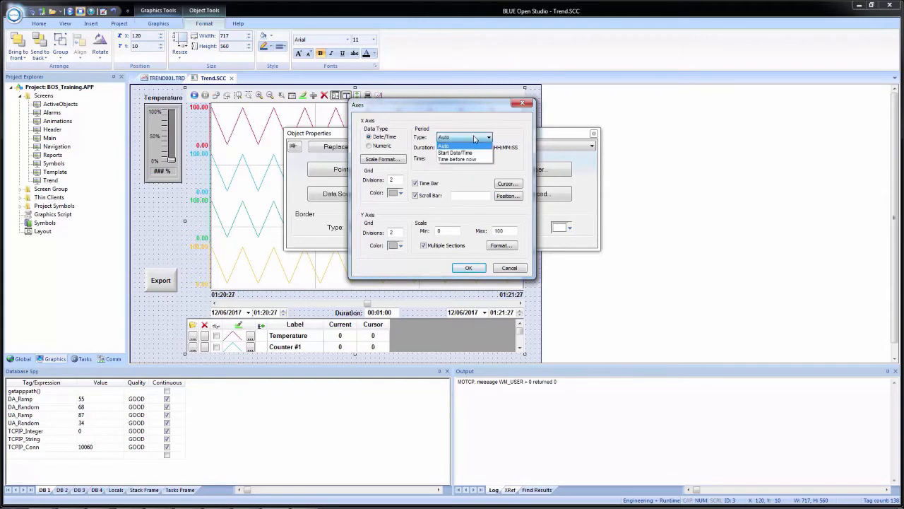
click(473, 152)
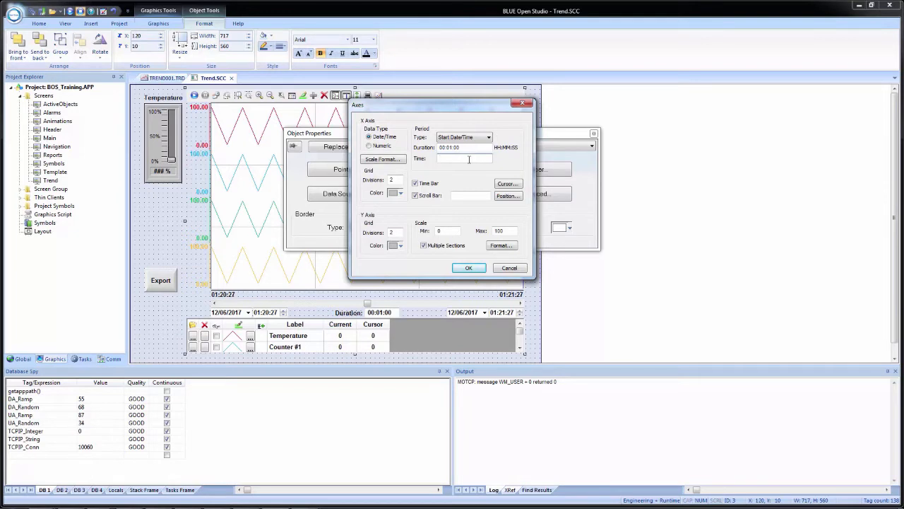
click(467, 159)
click(459, 137)
click(466, 158)
- Review the X axis's date-time scale format and its label font options without changing them
click(385, 161)
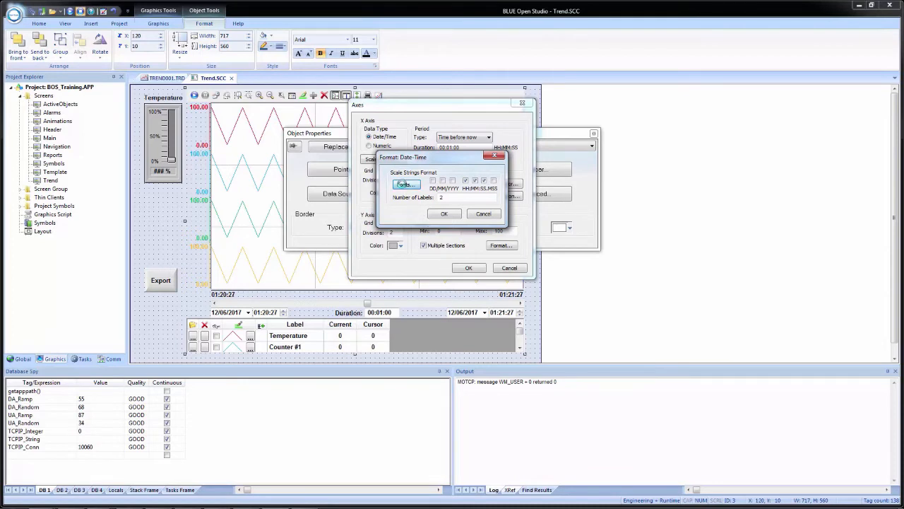
click(404, 185)
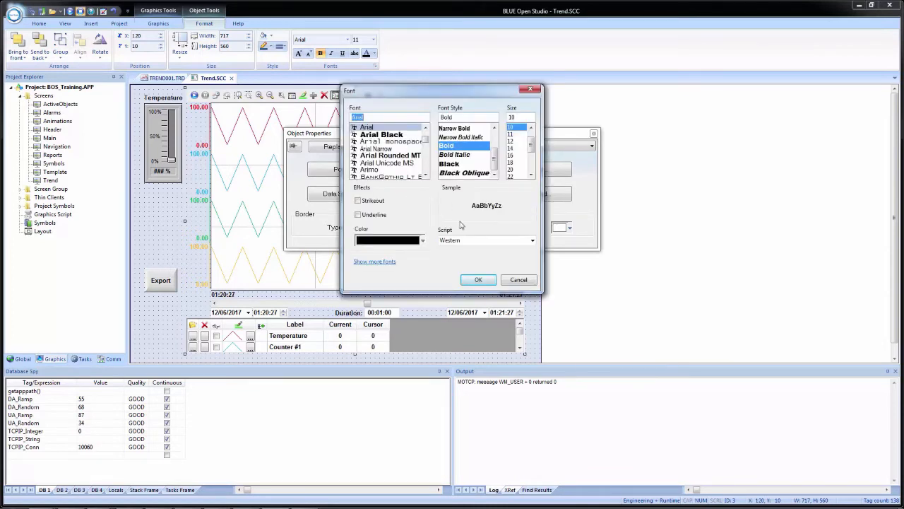
click(519, 280)
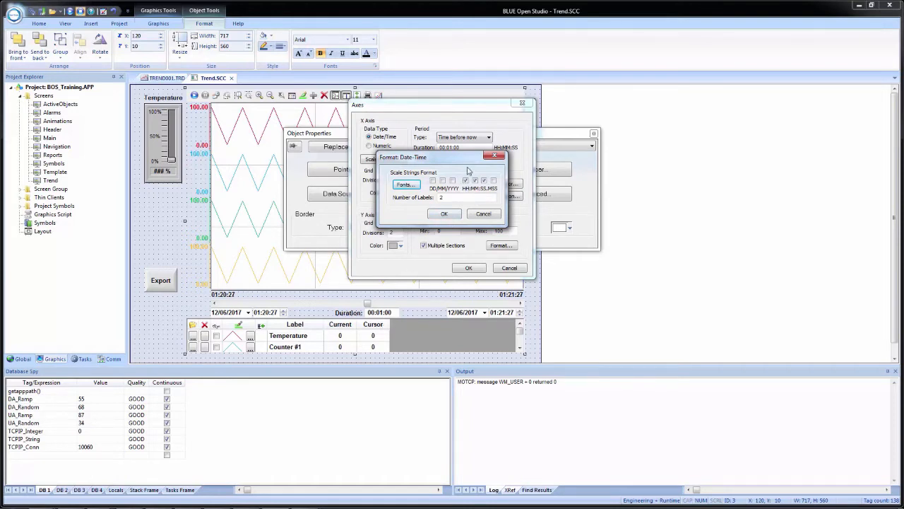
click(485, 215)
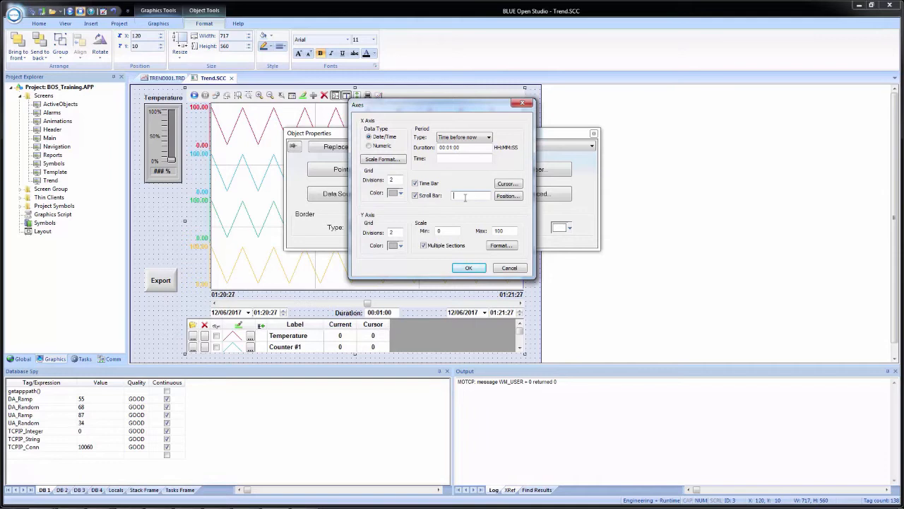
- Inspect the scroll bar field and the X-axis cursor's position and value output settings
double_click(464, 197)
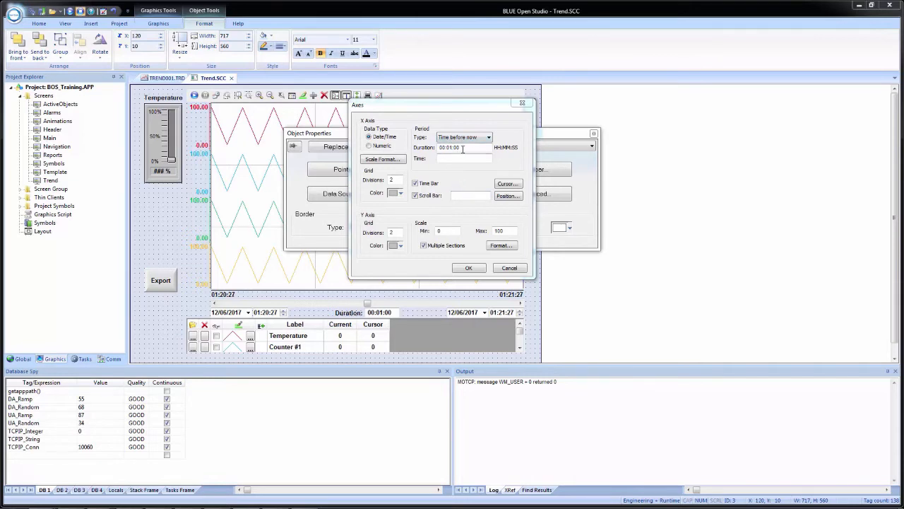
click(514, 185)
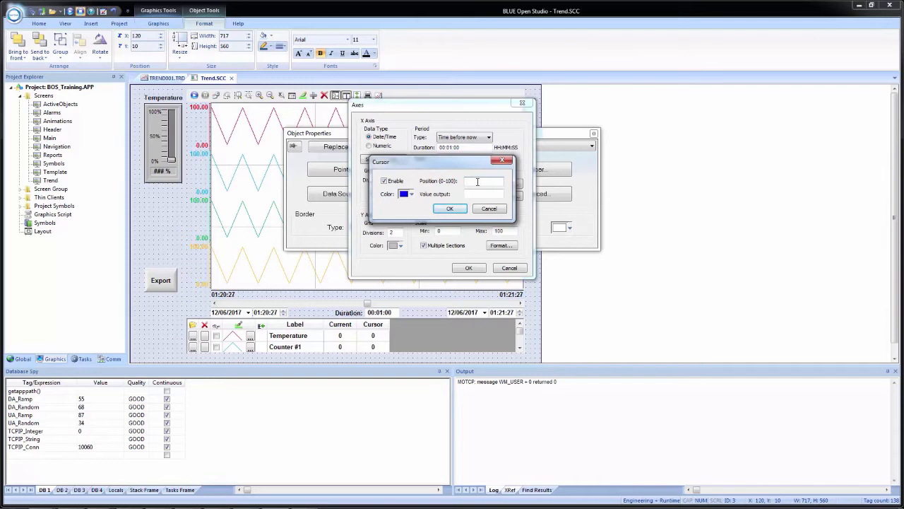
click(475, 194)
double_click(475, 194)
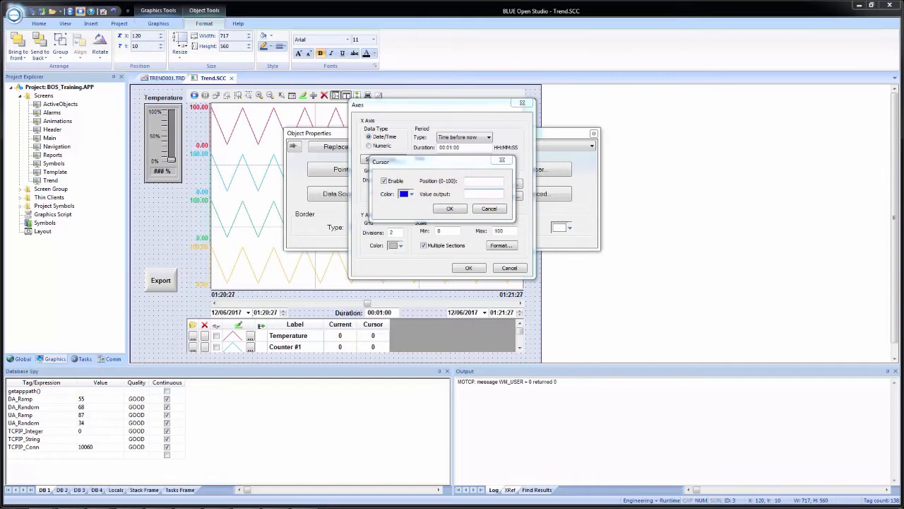
click(496, 209)
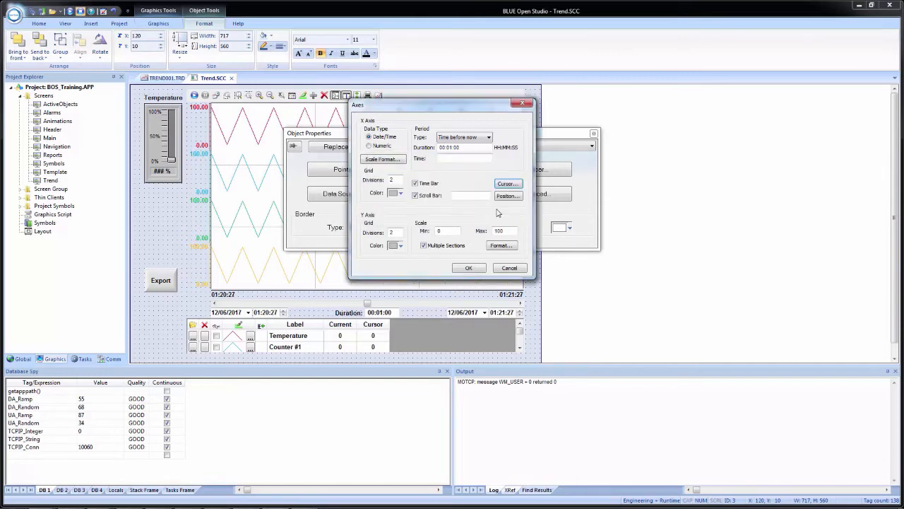
- Examine the X axis's placement, direction and vertical label orientation options, discarding any changes
click(507, 197)
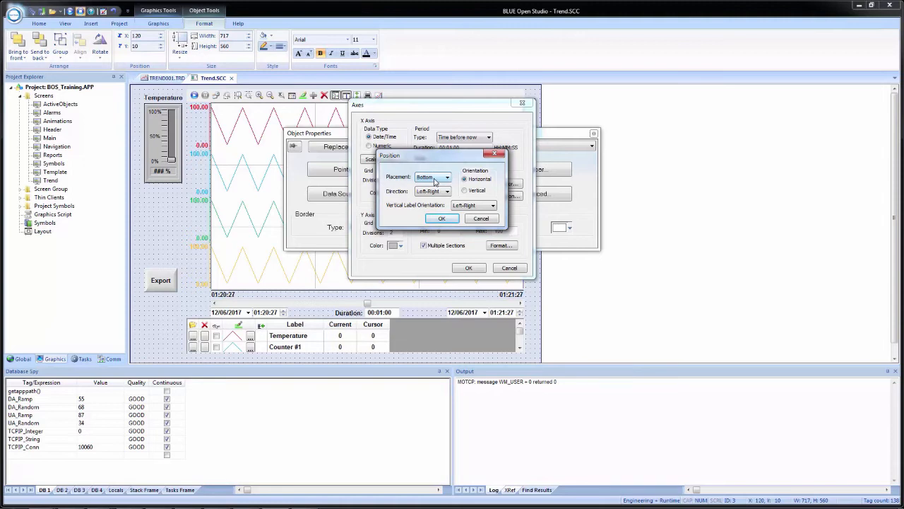
click(435, 177)
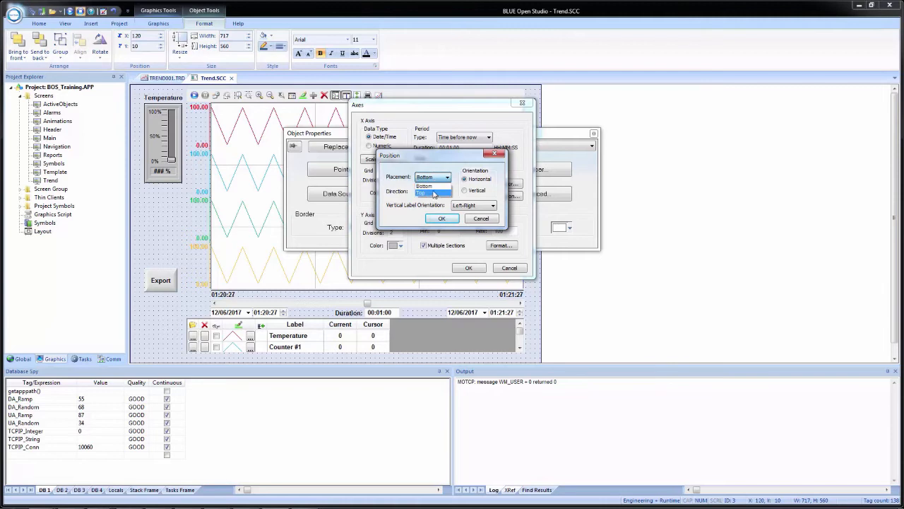
click(434, 195)
click(433, 199)
click(432, 195)
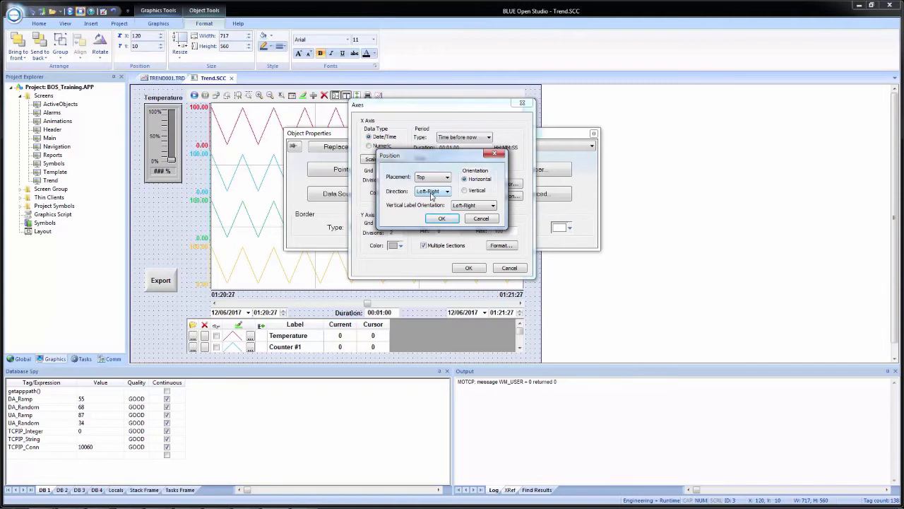
click(428, 192)
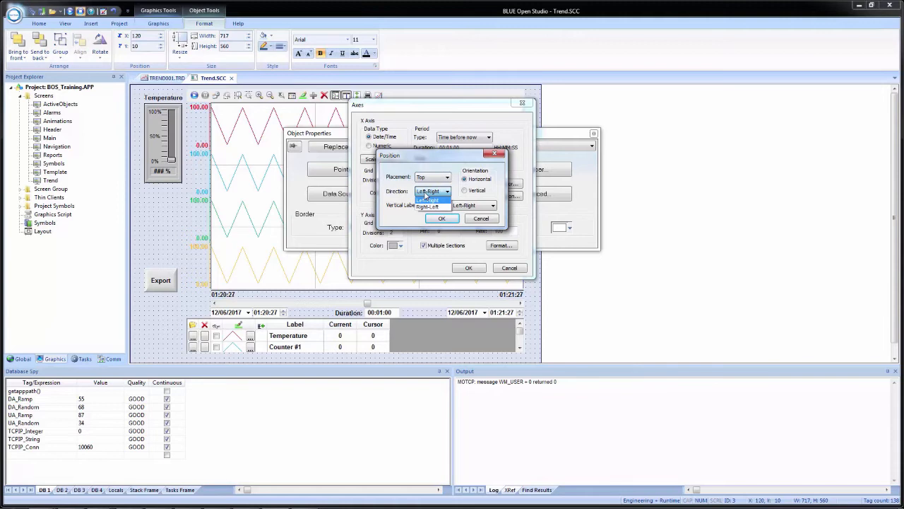
click(426, 198)
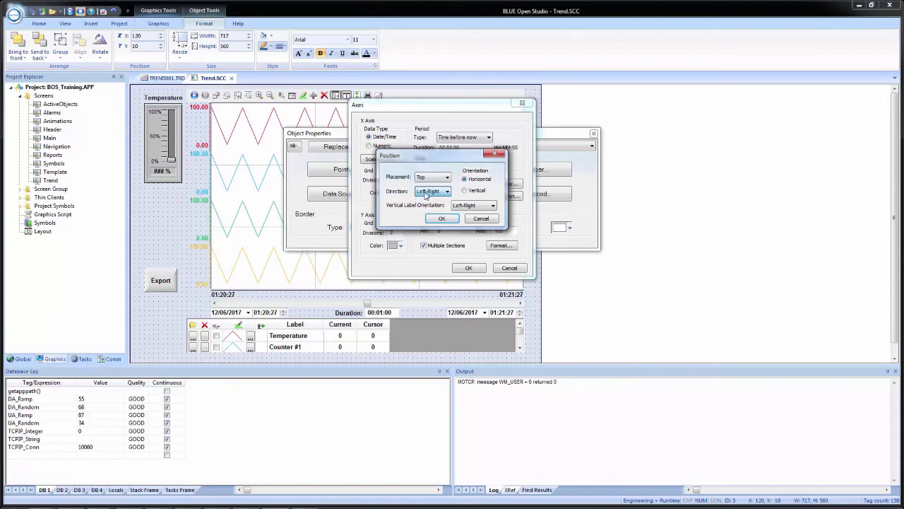
click(469, 208)
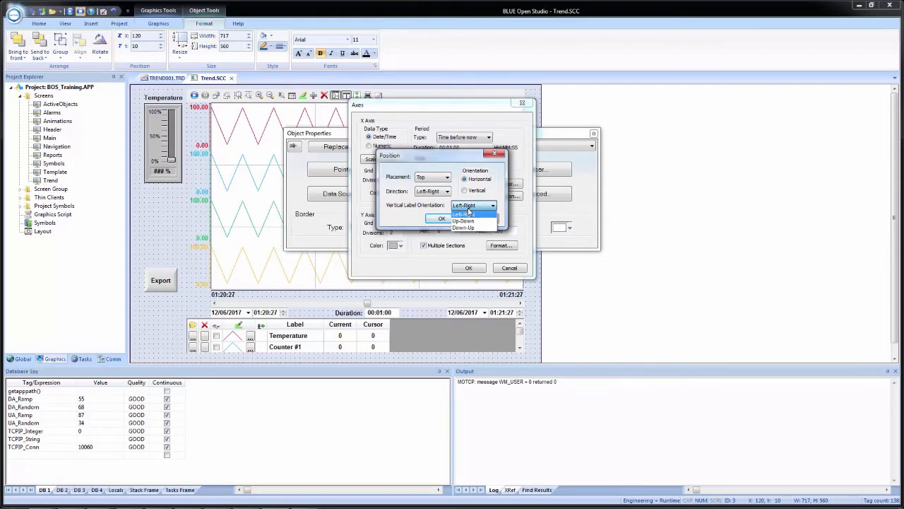
click(468, 213)
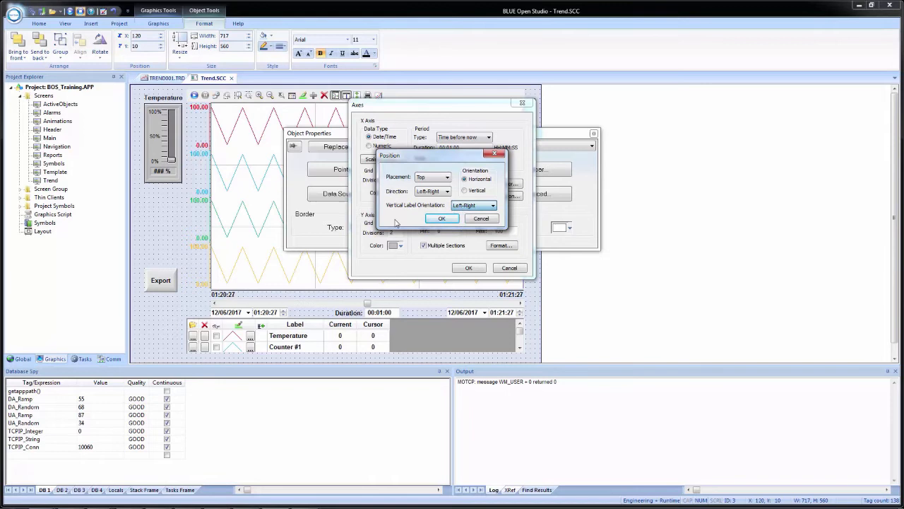
click(480, 219)
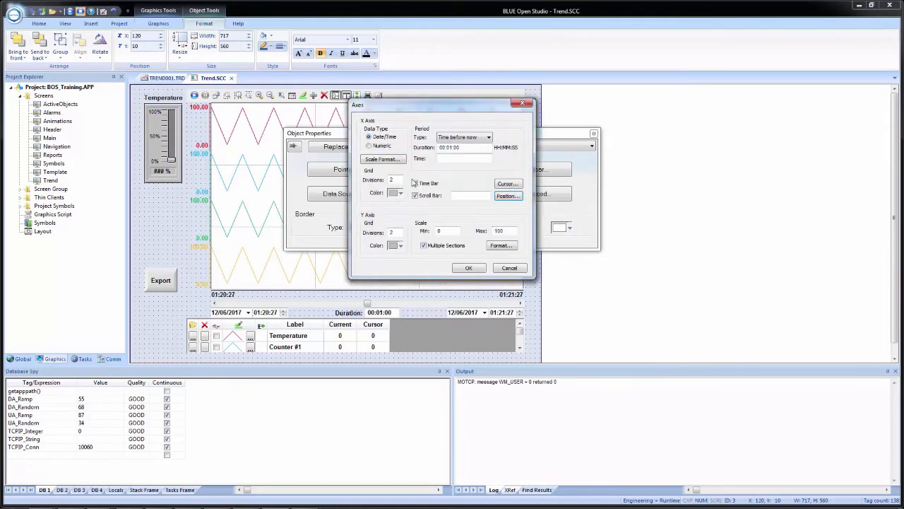
- Switch the X-axis data type to Numeric, accept the format change and set the period minimum to 0
click(369, 145)
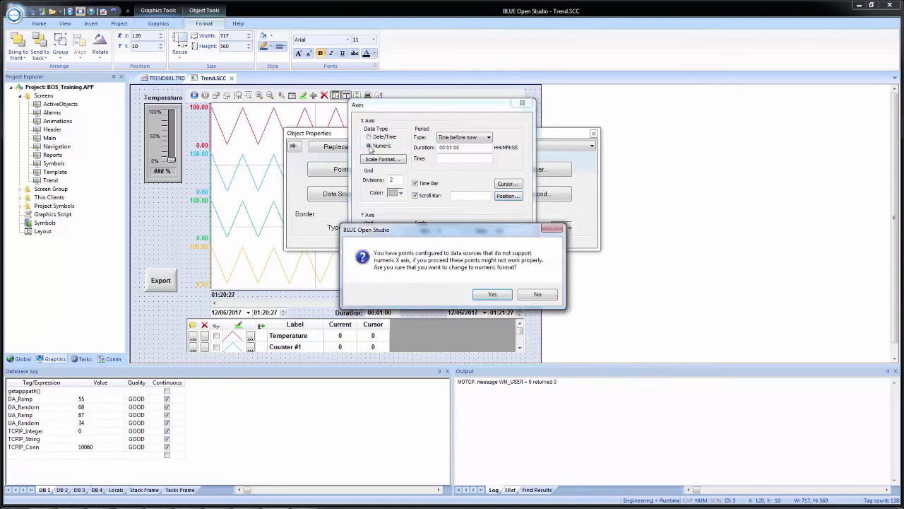
click(493, 294)
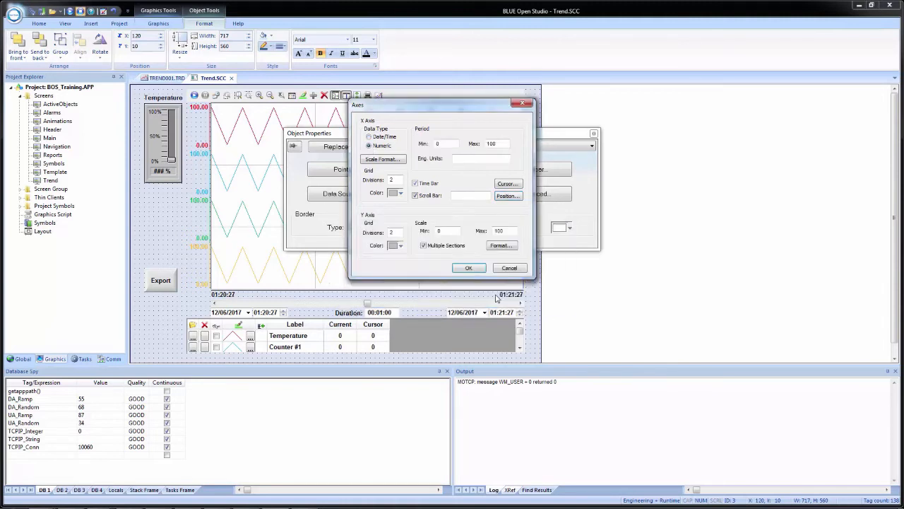
click(439, 144)
text(0)
- Review the cursor, position and scale format settings offered for the numeric X axis without changing them
click(509, 184)
click(489, 209)
click(516, 197)
click(481, 219)
click(390, 160)
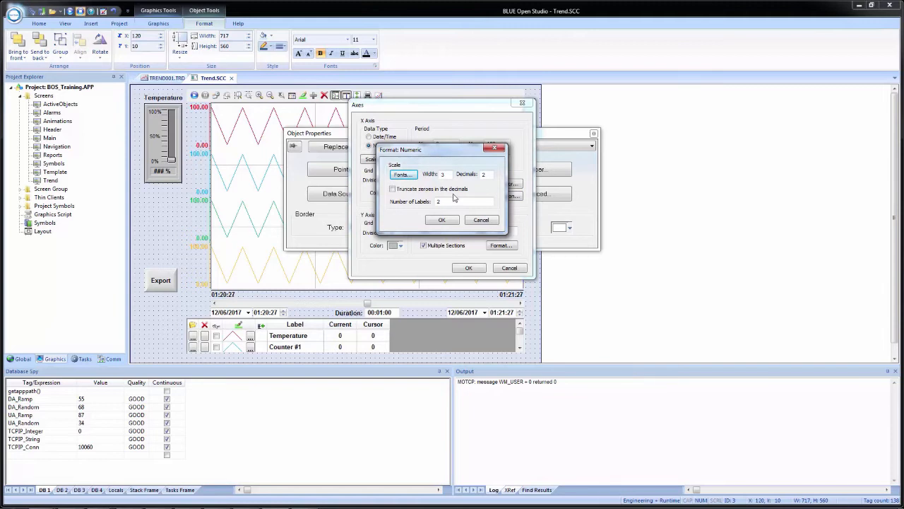
click(479, 221)
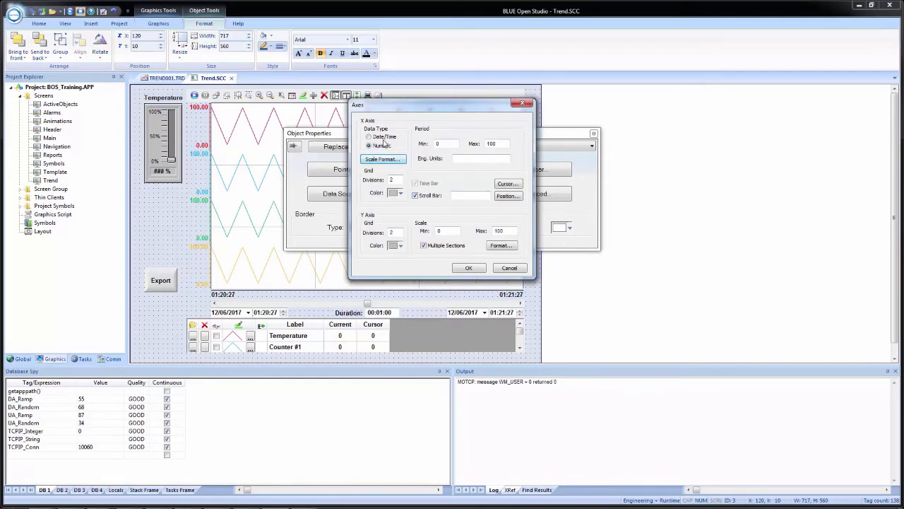
- Discard the numeric X-axis changes, then reopen the axes settings and review the Y-axis number format options without changing them
click(517, 274)
click(422, 171)
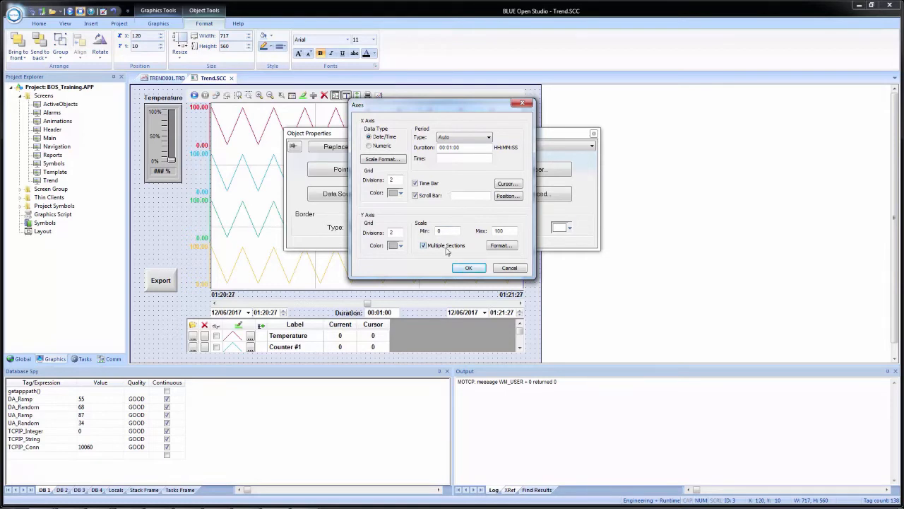
click(500, 245)
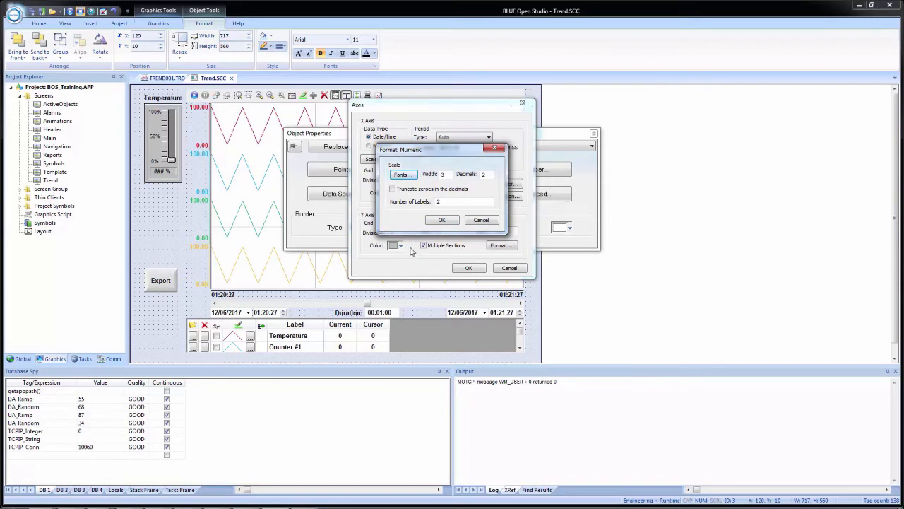
click(481, 220)
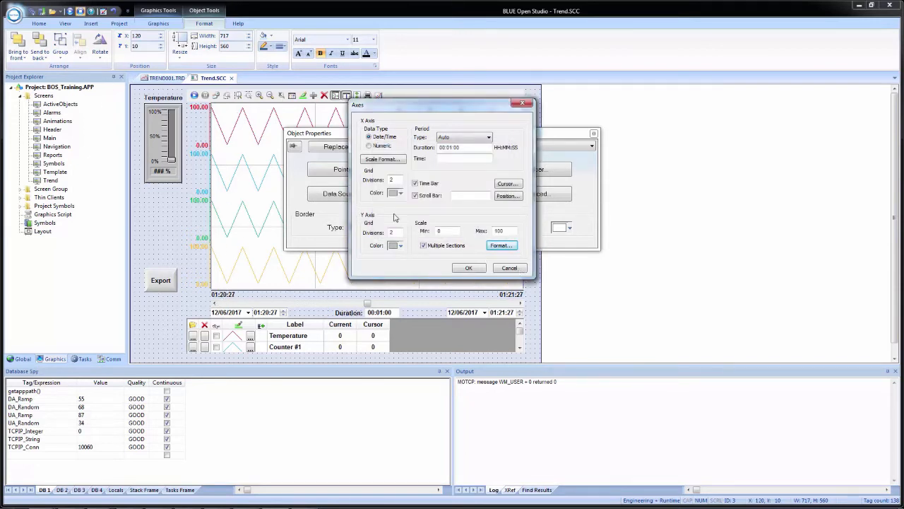
- Check whether the X-axis grid divisions, period time and Y-axis minimum fields accept tags, leaving the axes settings unchanged
right_click(398, 180)
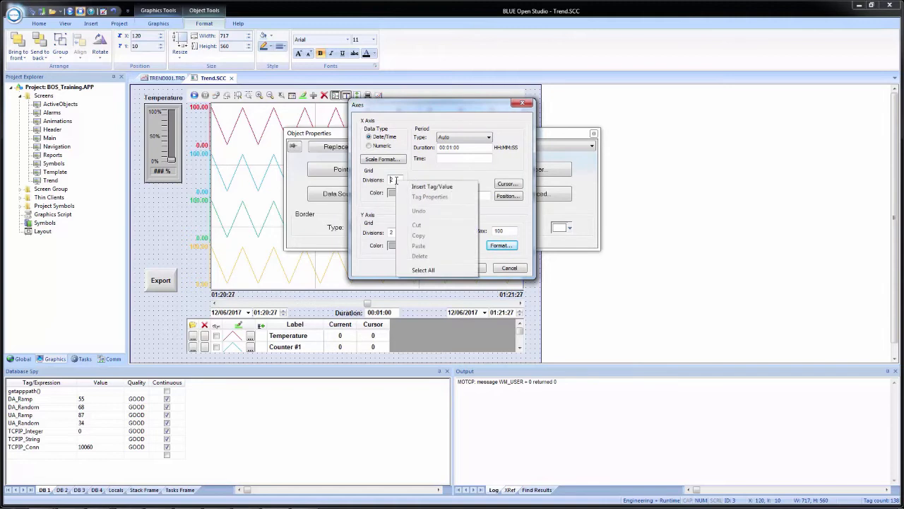
click(449, 161)
right_click(449, 163)
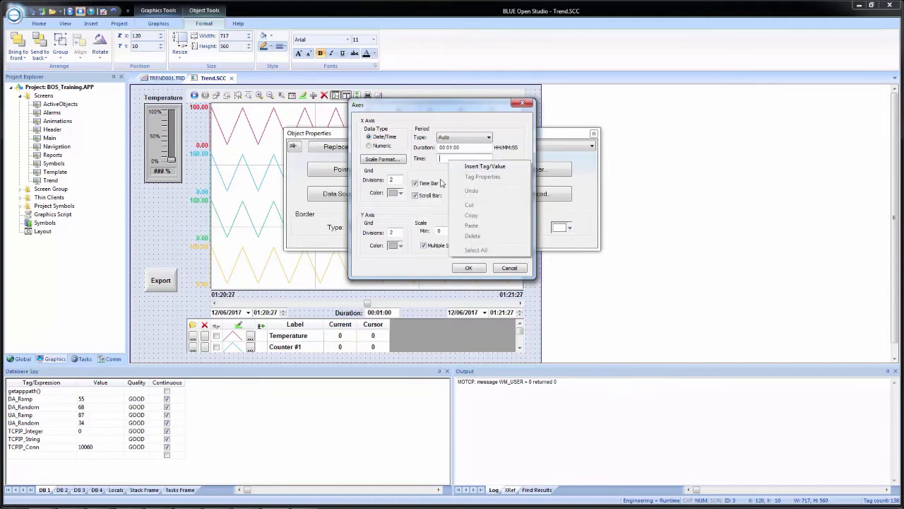
right_click(438, 230)
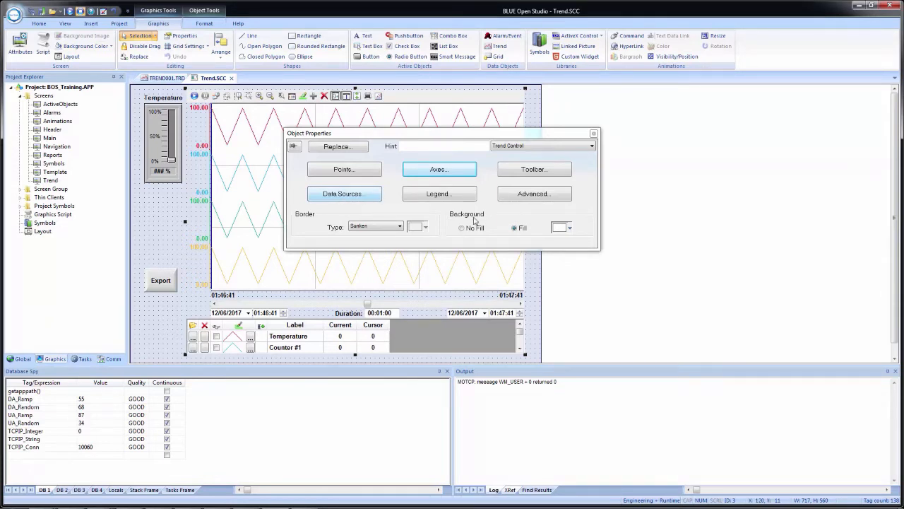
click(466, 173)
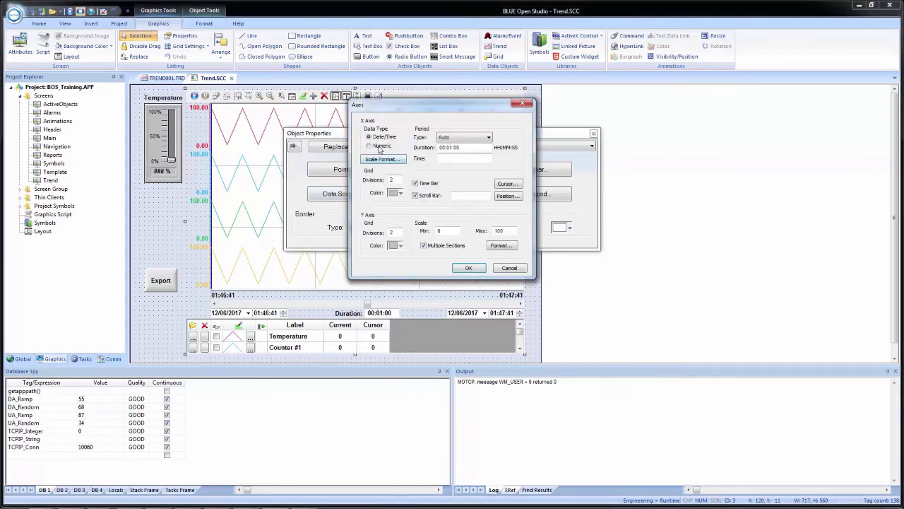
click(506, 268)
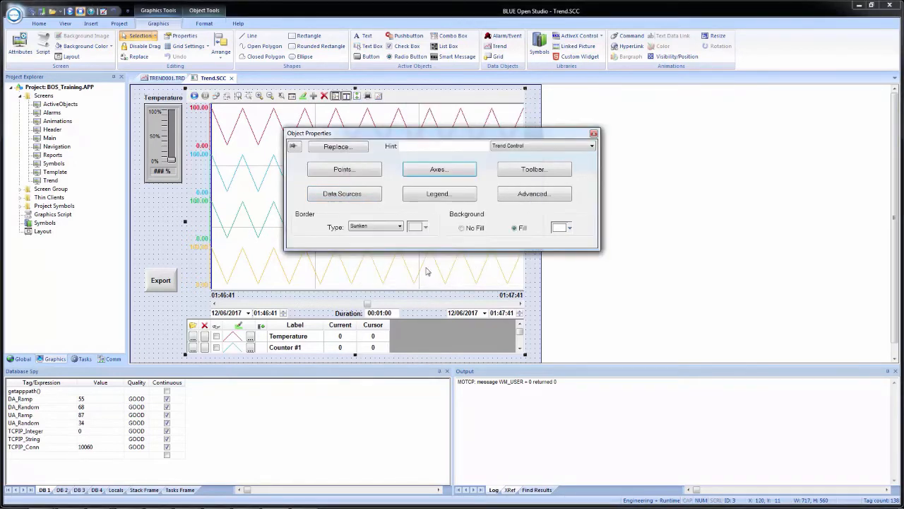
- Create a new data source named Test for the trend control
click(335, 199)
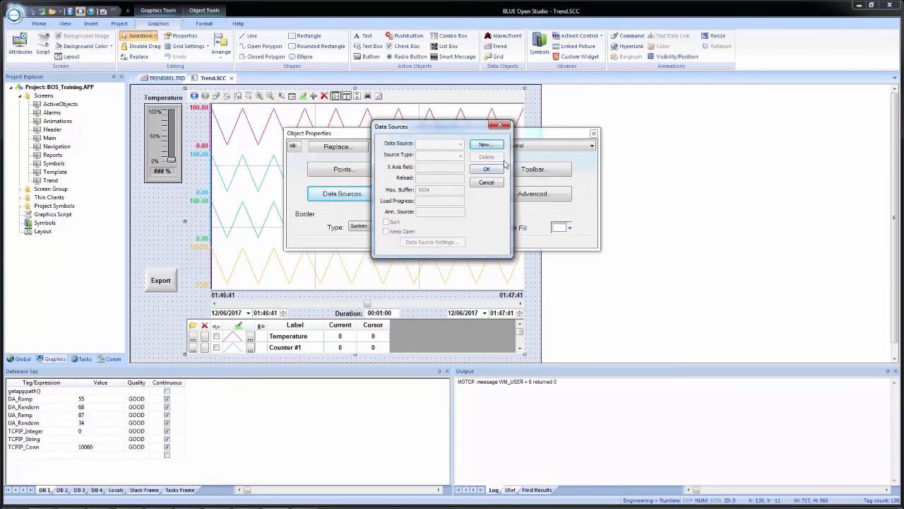
click(485, 145)
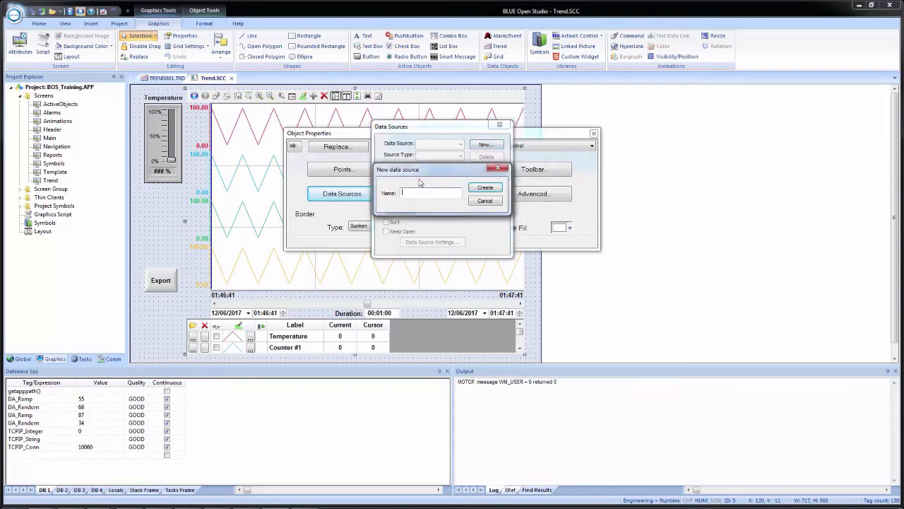
text(Test)
key(Return)
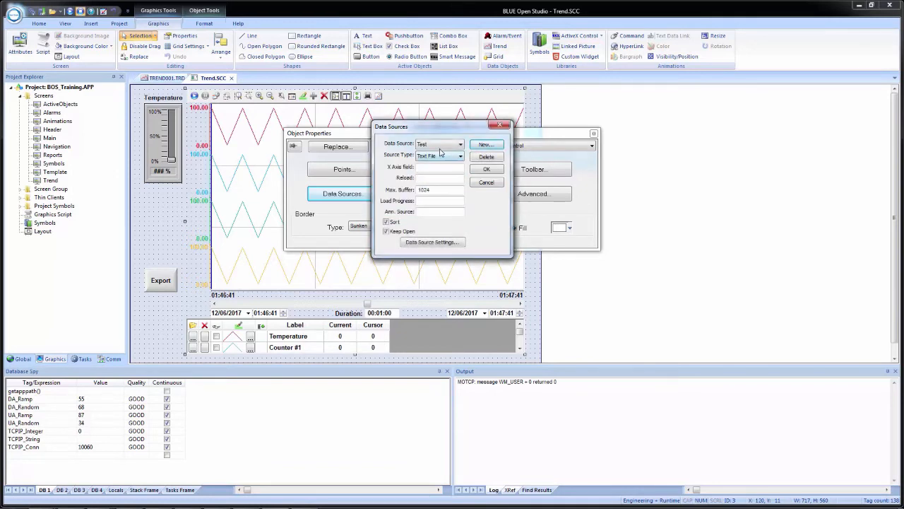
- Set the Test data source's type to Database and review its database configuration without changing it
click(436, 158)
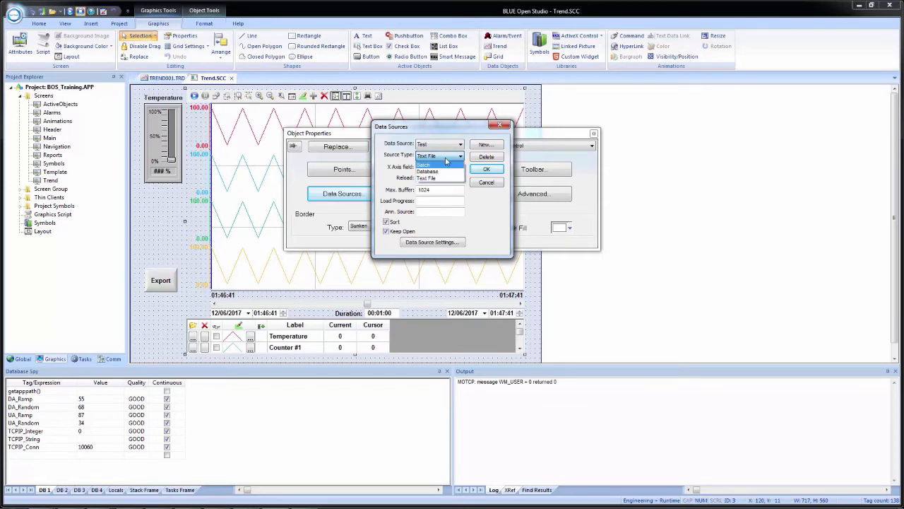
click(435, 171)
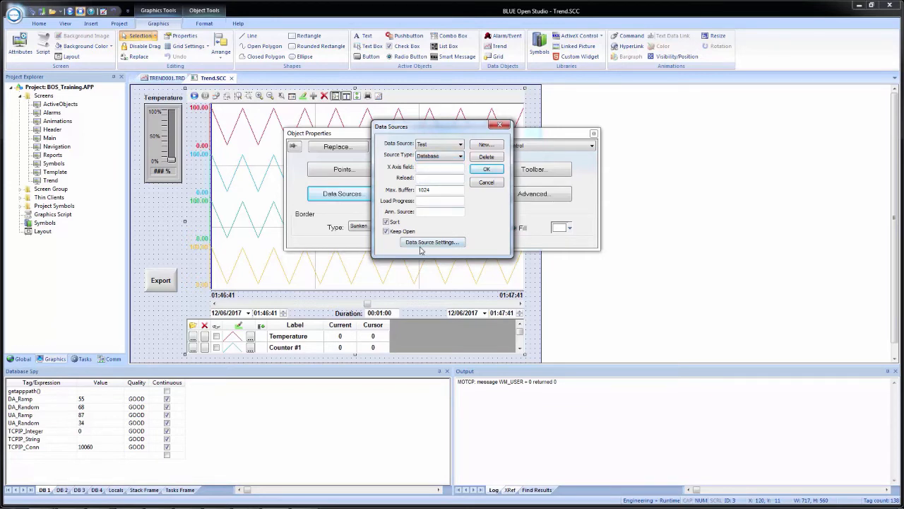
click(425, 243)
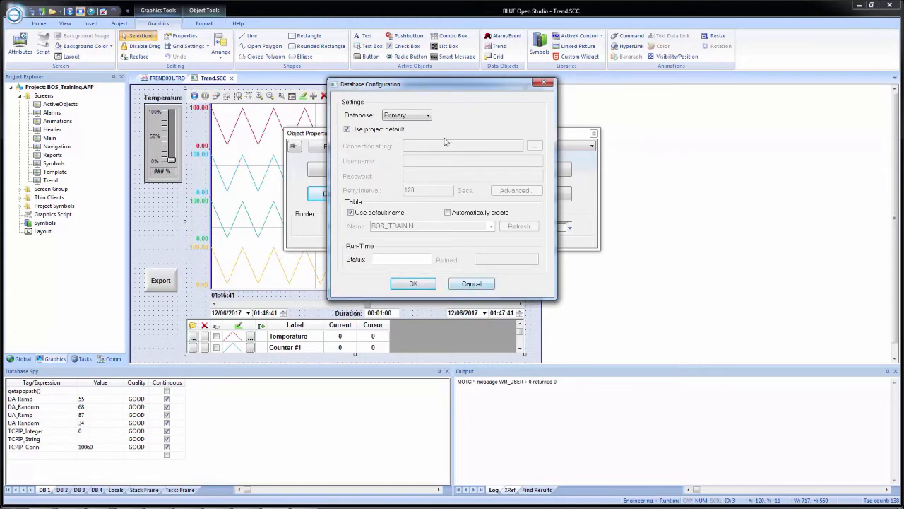
click(476, 287)
click(450, 243)
click(470, 284)
- Switch the Test data source's type to Batch and view its batch name setting, leaving it empty
click(432, 156)
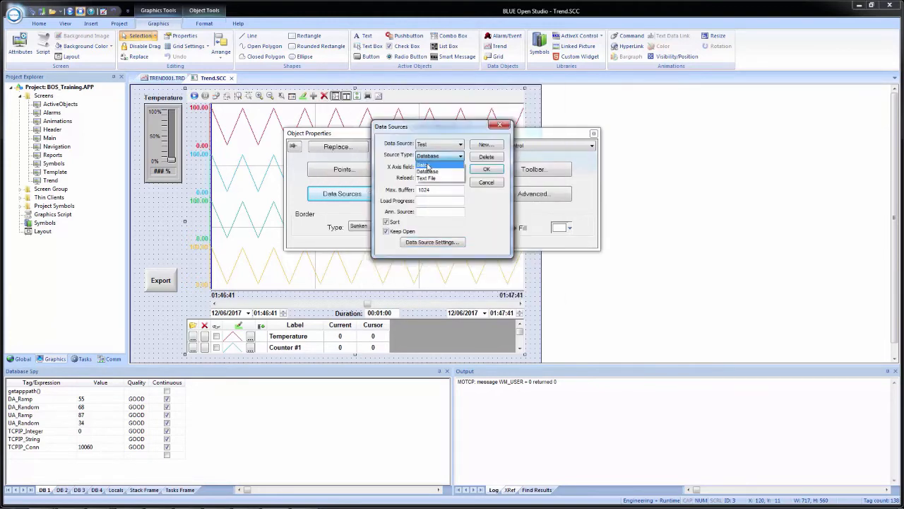
click(431, 170)
click(428, 241)
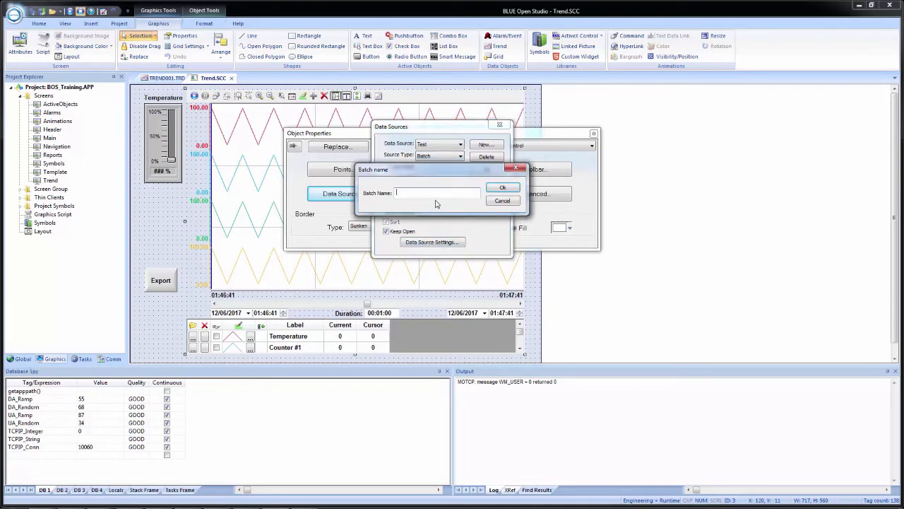
click(501, 201)
- Switch the Test data source's type to Text File and review its file and delimiter settings without choosing a file
click(441, 157)
click(440, 178)
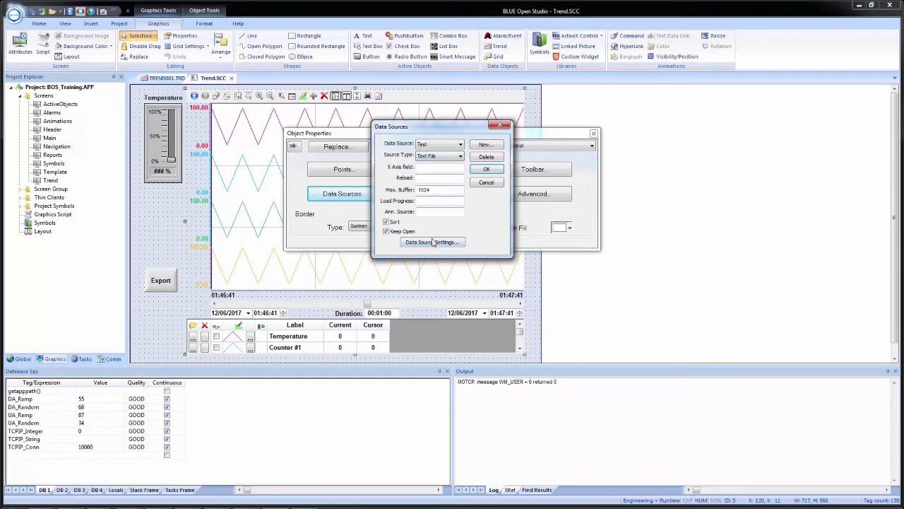
click(433, 242)
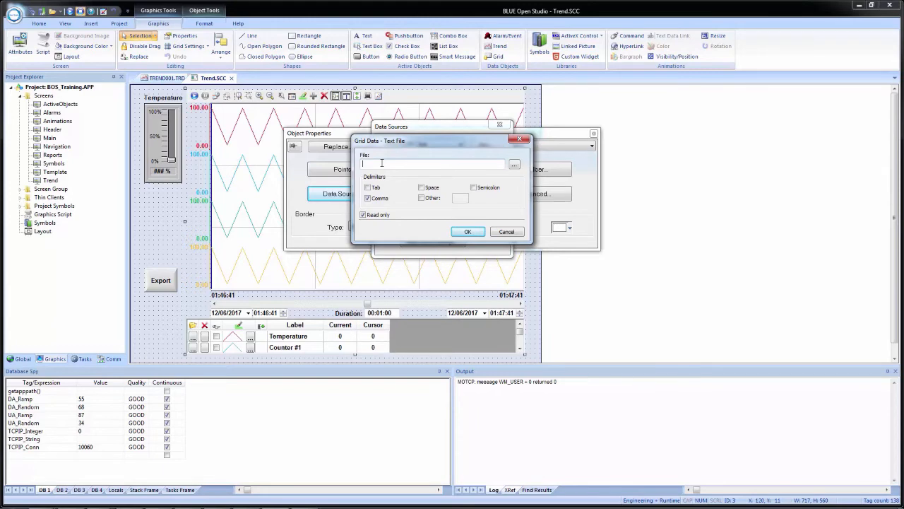
click(515, 166)
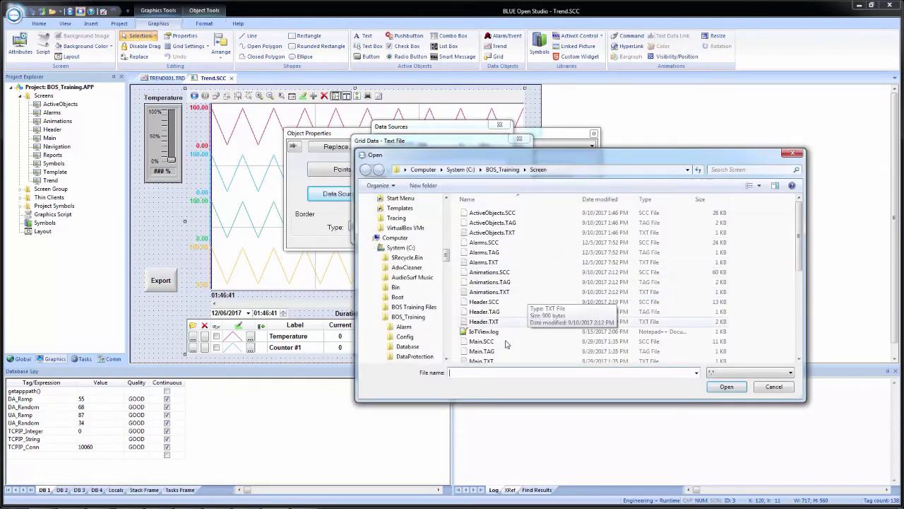
click(774, 389)
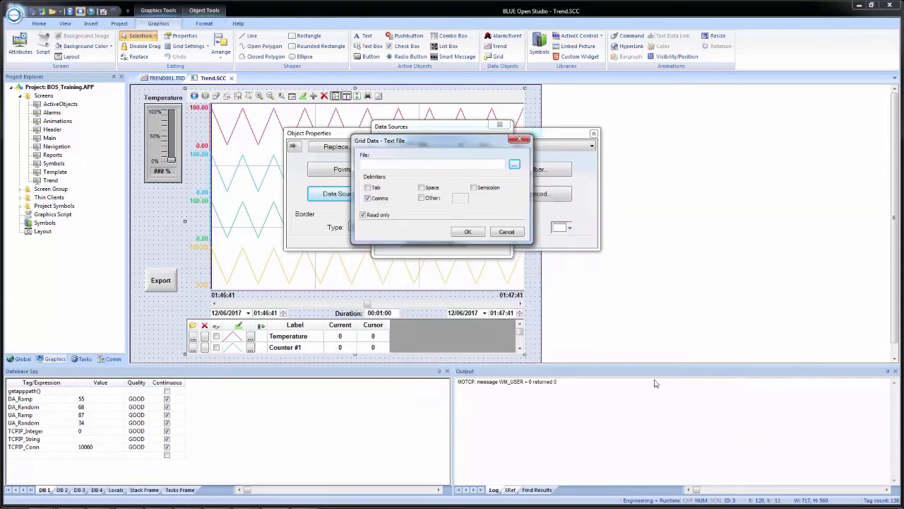
click(508, 232)
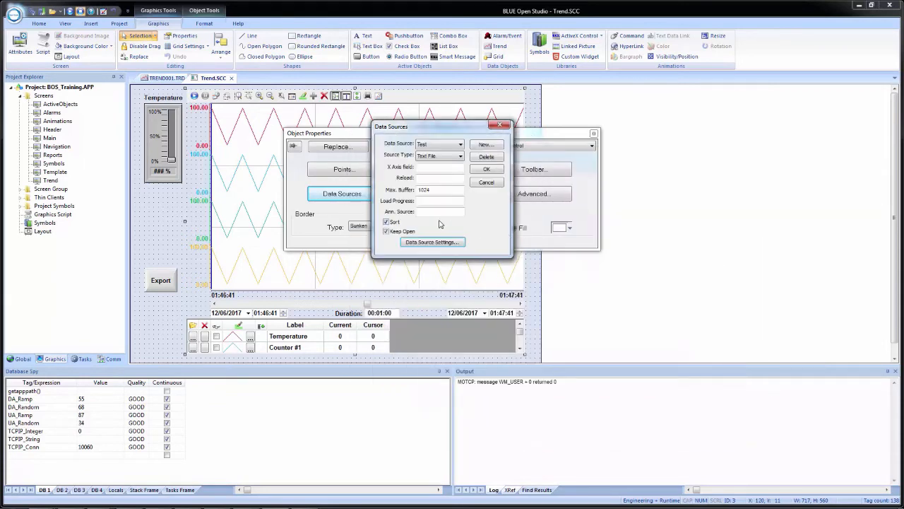
- Compare the fields available for the Batch, Database and Text File source types, ending on Text File
click(437, 157)
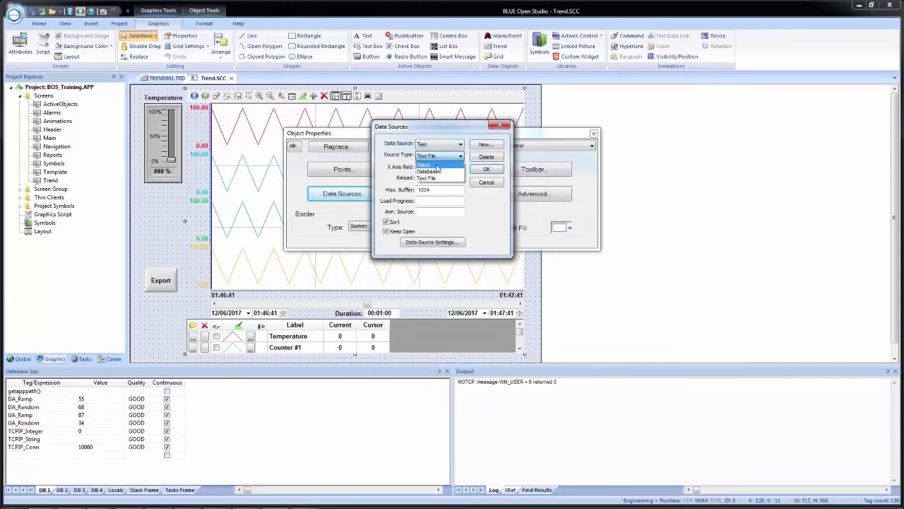
click(436, 165)
click(436, 157)
click(429, 177)
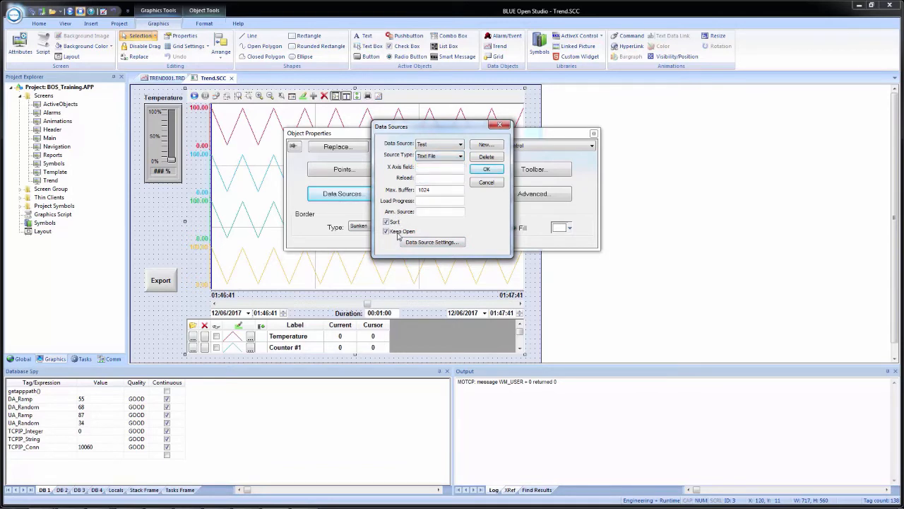
click(447, 157)
click(445, 165)
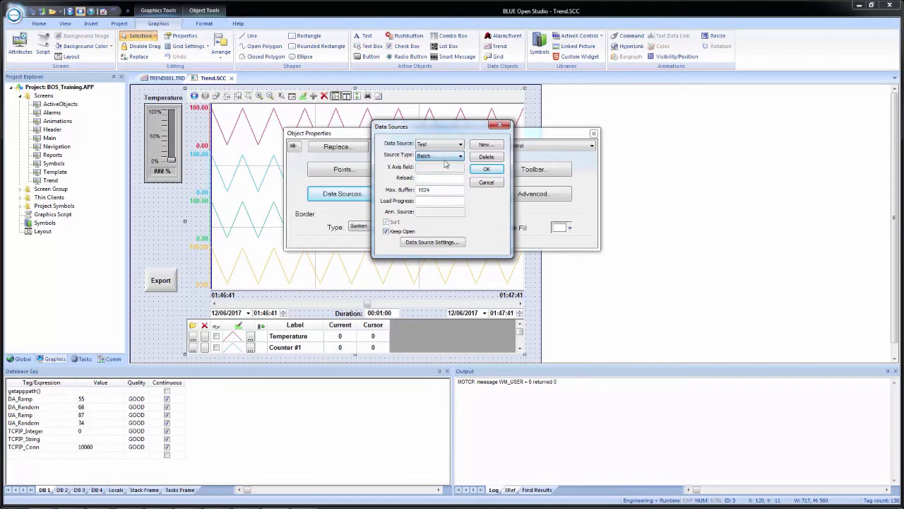
click(445, 156)
click(443, 172)
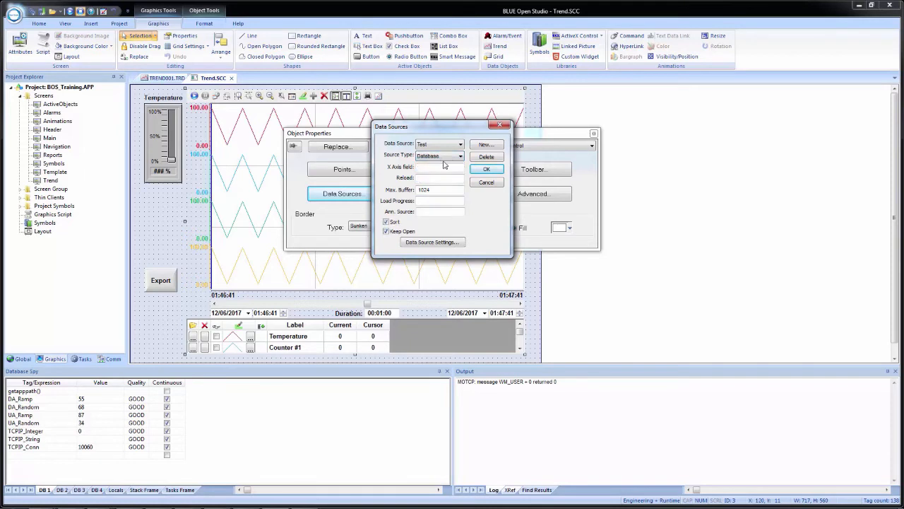
click(445, 156)
click(444, 178)
- Examine the Test data source's X axis, reload and load progress fields and check which of them accept tags
click(424, 168)
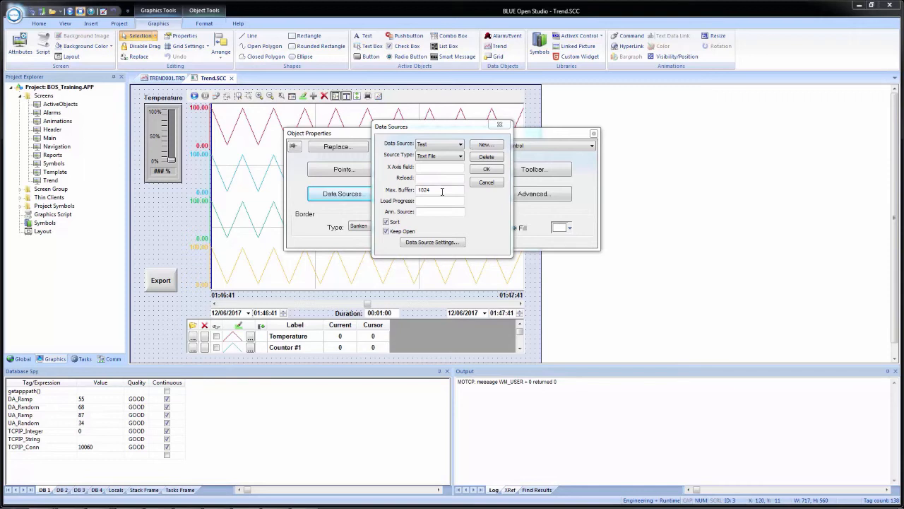
click(435, 202)
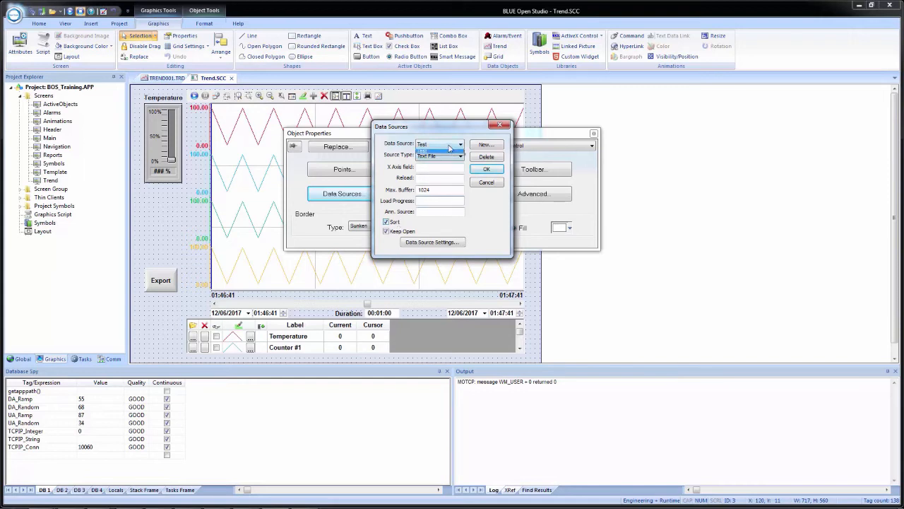
click(450, 146)
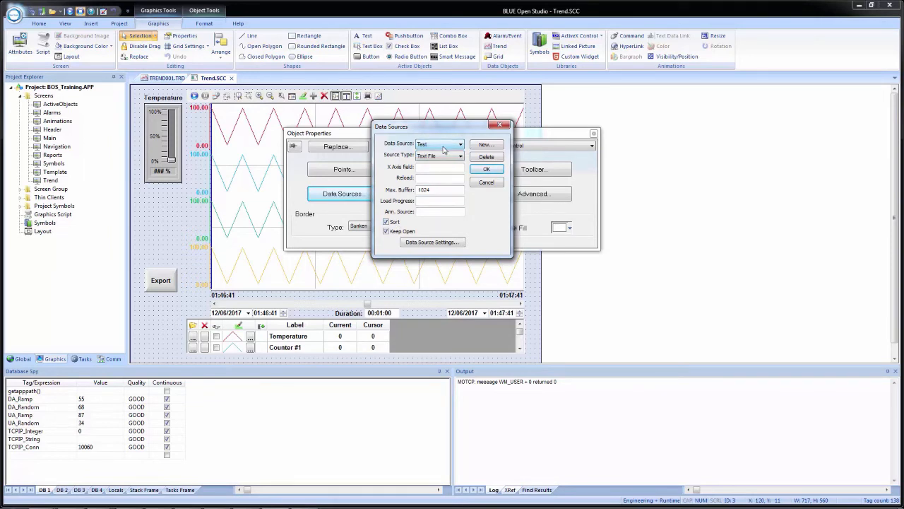
right_click(442, 168)
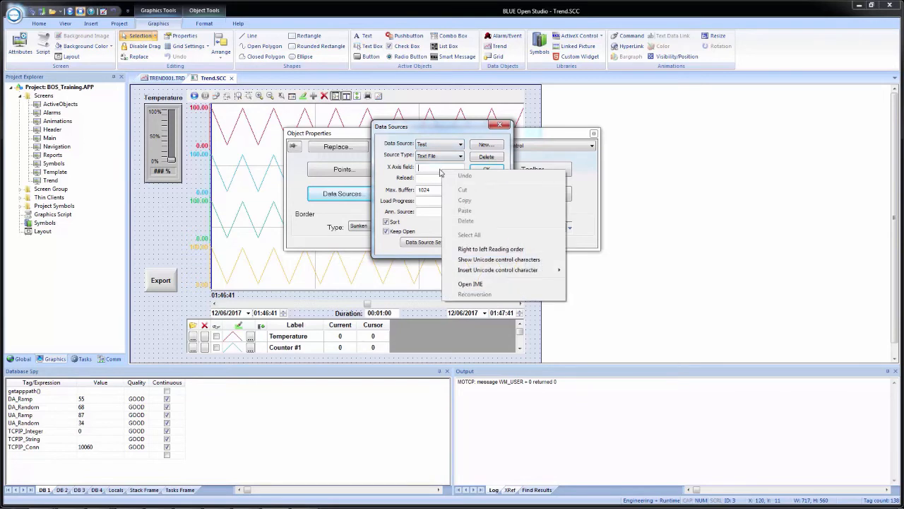
right_click(429, 179)
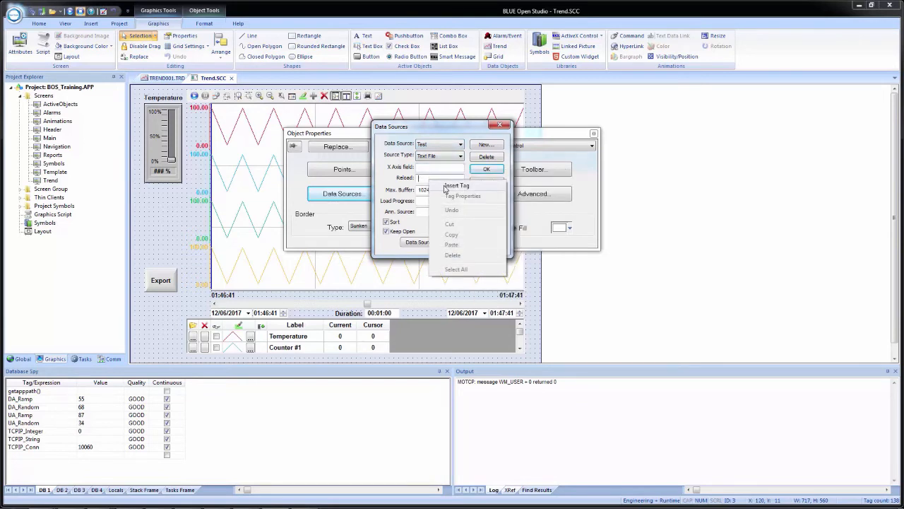
click(424, 200)
right_click(424, 200)
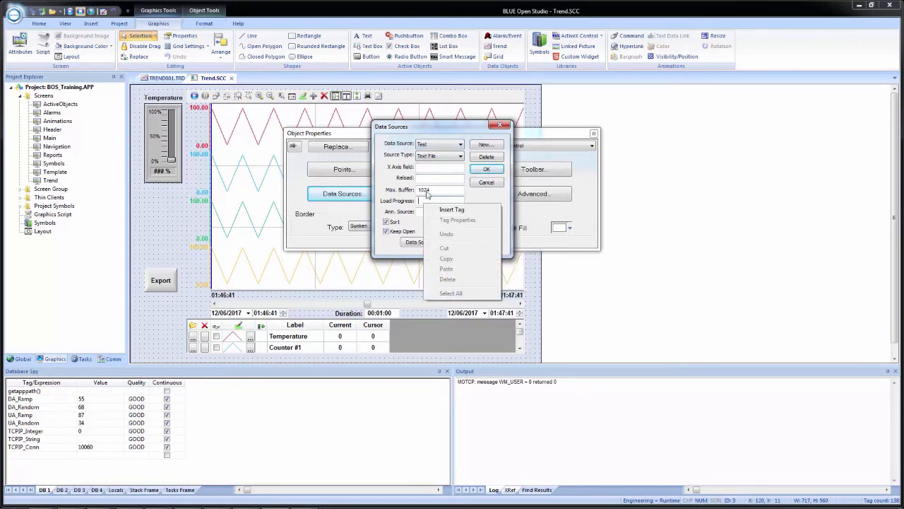
right_click(435, 170)
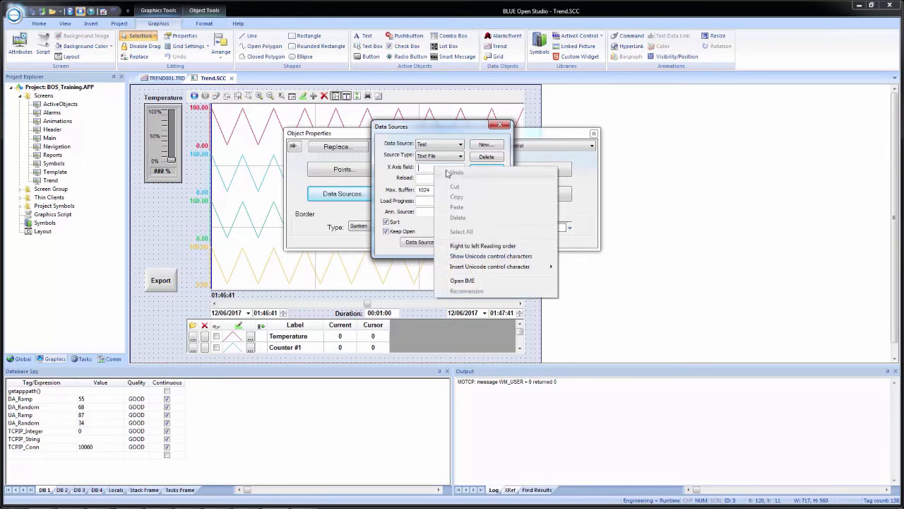
click(422, 168)
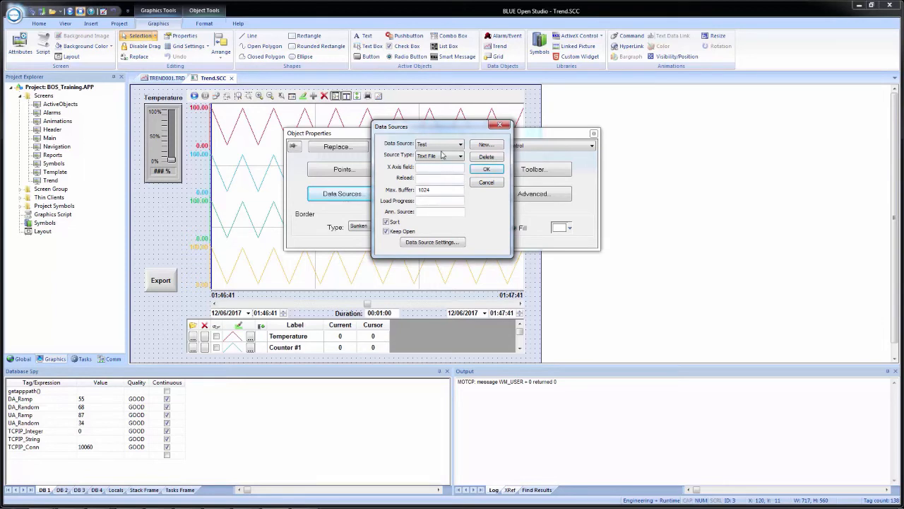
- Delete the Test data source from the trend control and confirm its removal
click(487, 156)
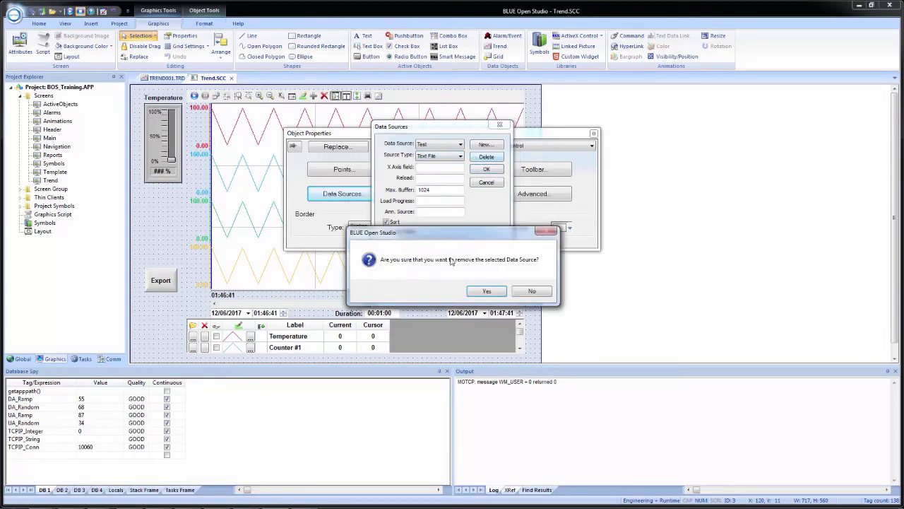
click(480, 291)
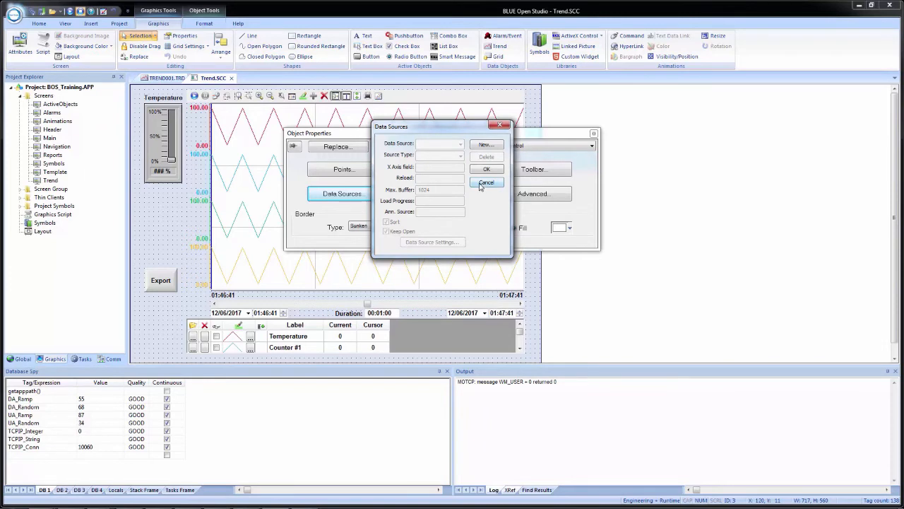
- Leave the data source settings and examine the trend legend's available items, such as Description, Count, Max Value and Min Scale
click(484, 183)
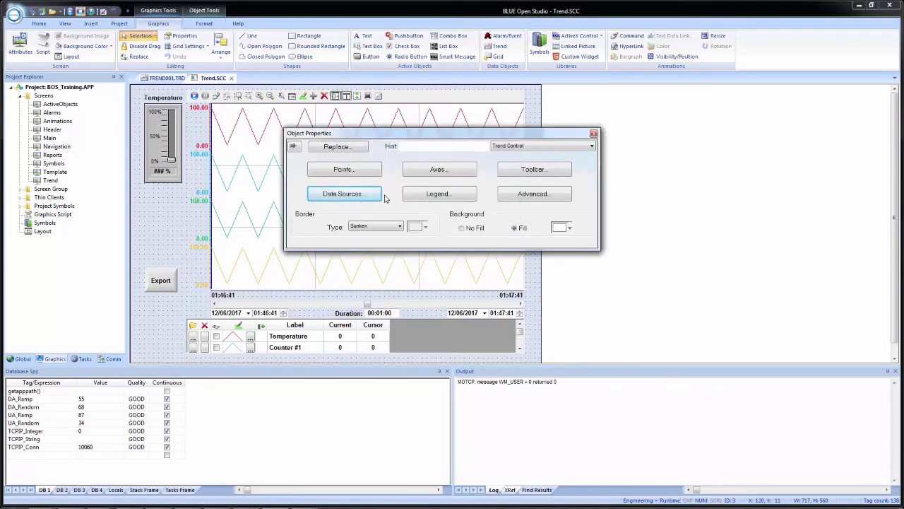
click(436, 195)
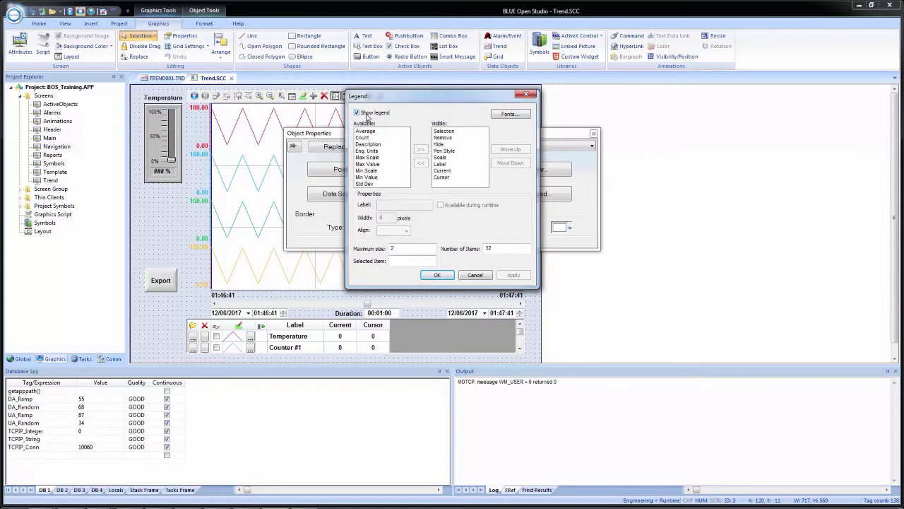
click(368, 144)
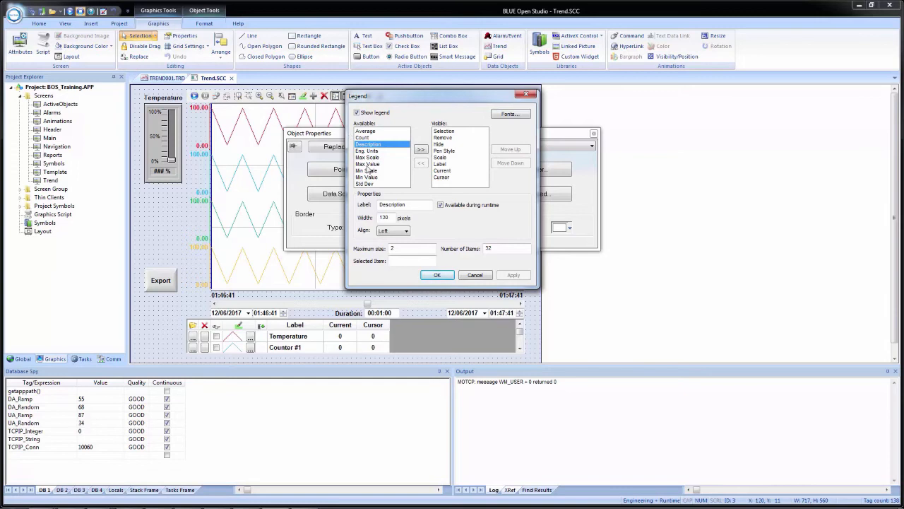
click(362, 164)
click(365, 138)
click(362, 166)
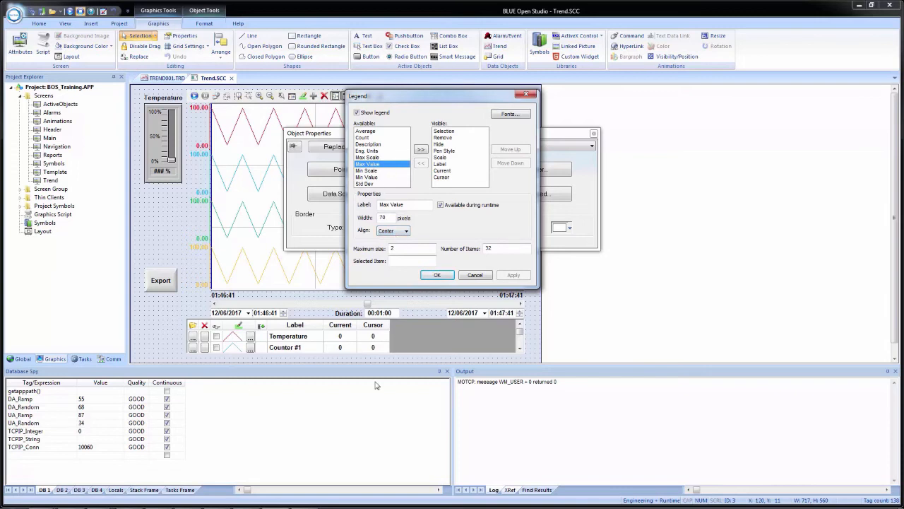
click(382, 133)
click(375, 156)
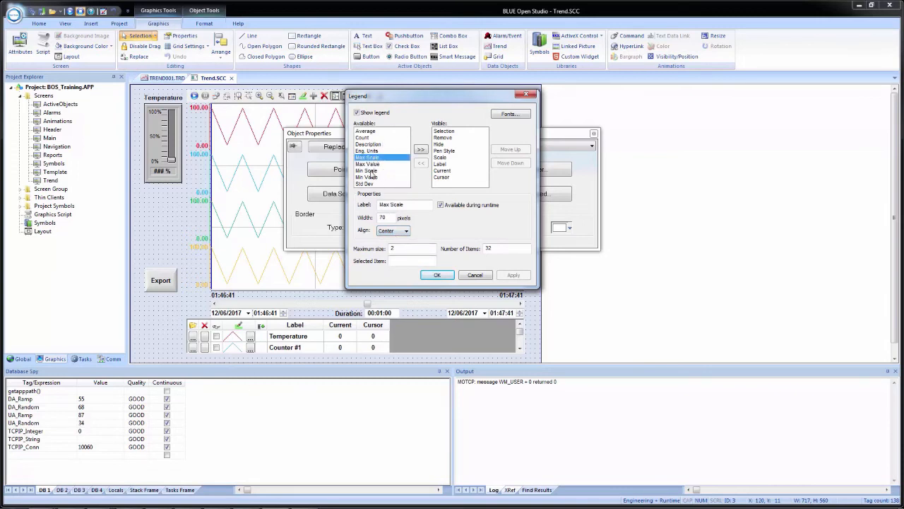
click(372, 171)
- Shorten the label of the legend's Average item to "Aver"
click(379, 132)
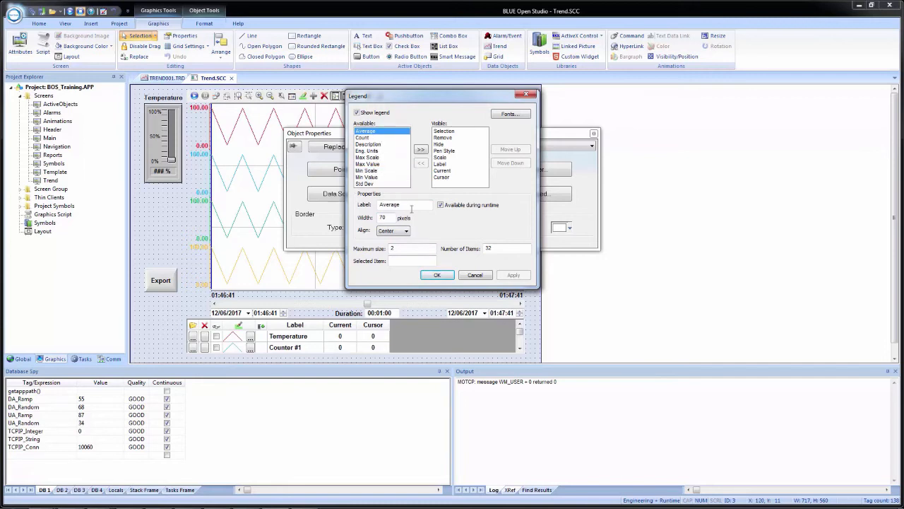
key(BackSpace)
key(BackSpace)
key(BackSpace)
- Compare the label, width, alignment and icon properties of further available legend items and of the visible items Hide, Scale, Cursor and Remove
click(370, 144)
click(370, 164)
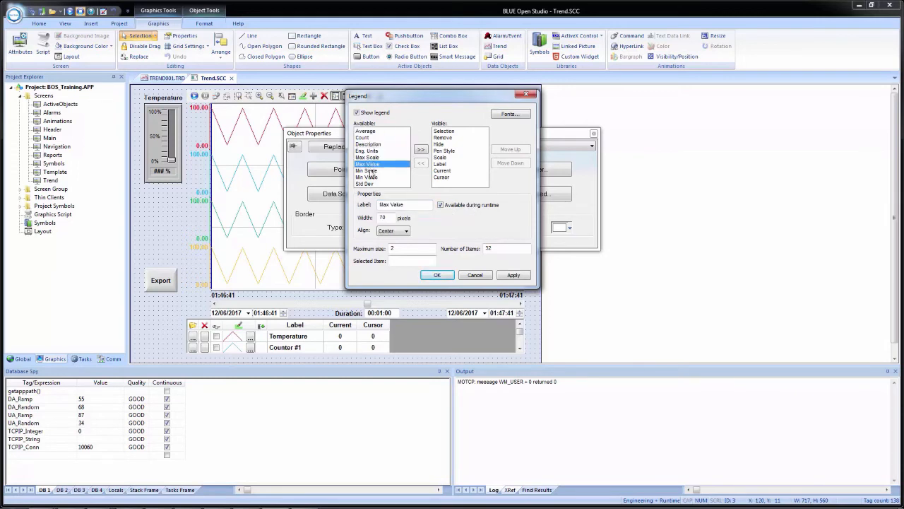
click(373, 151)
click(363, 133)
click(362, 159)
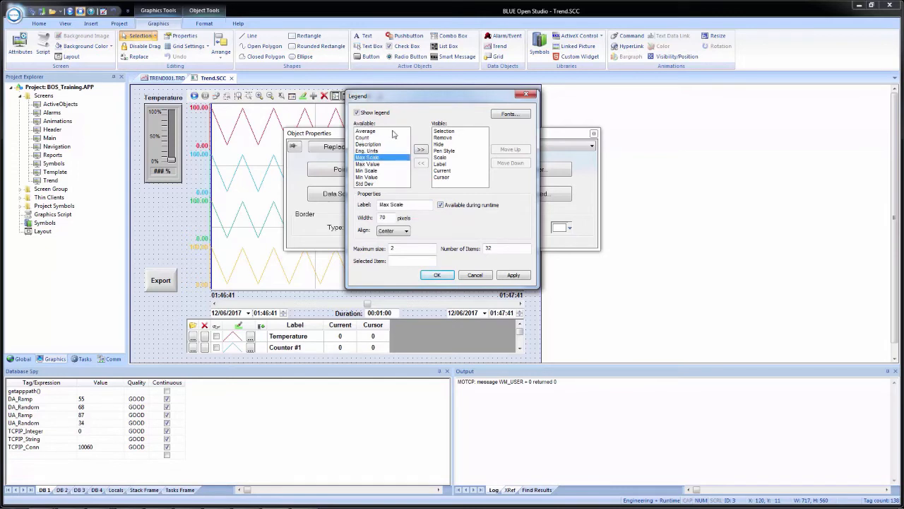
click(450, 145)
click(447, 157)
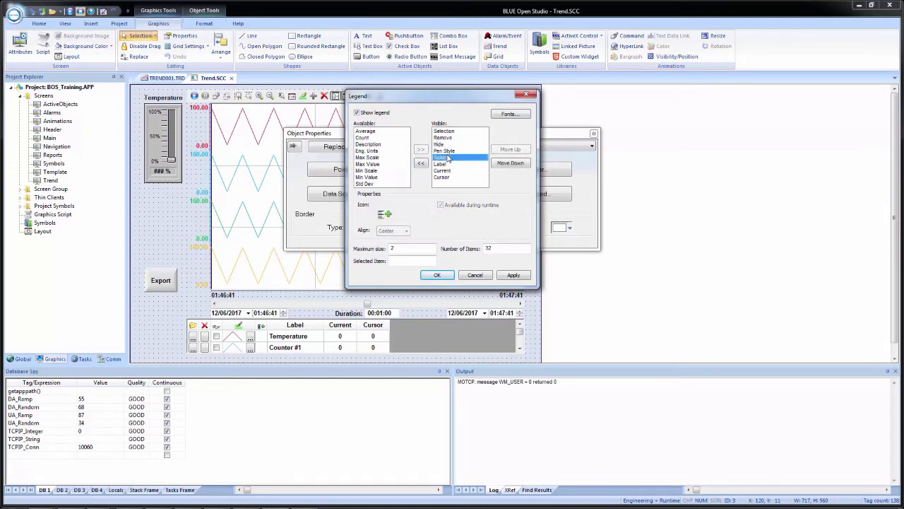
click(445, 177)
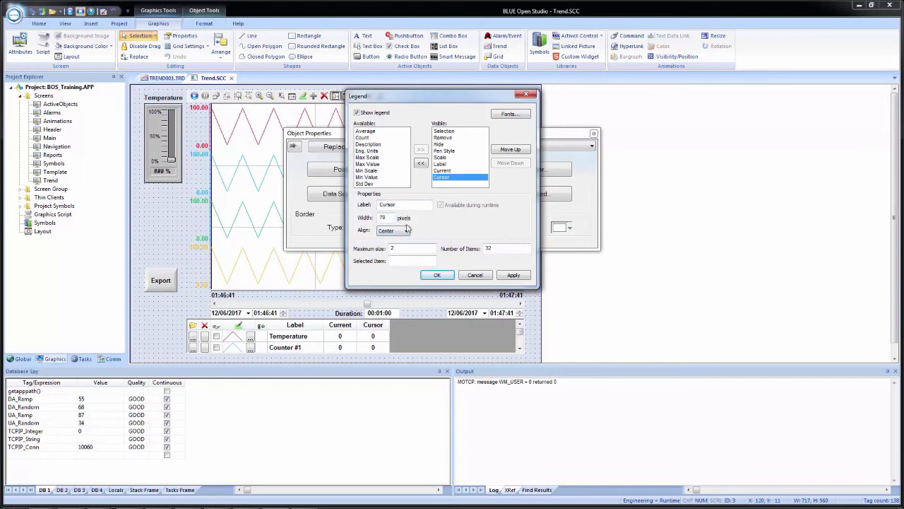
click(444, 137)
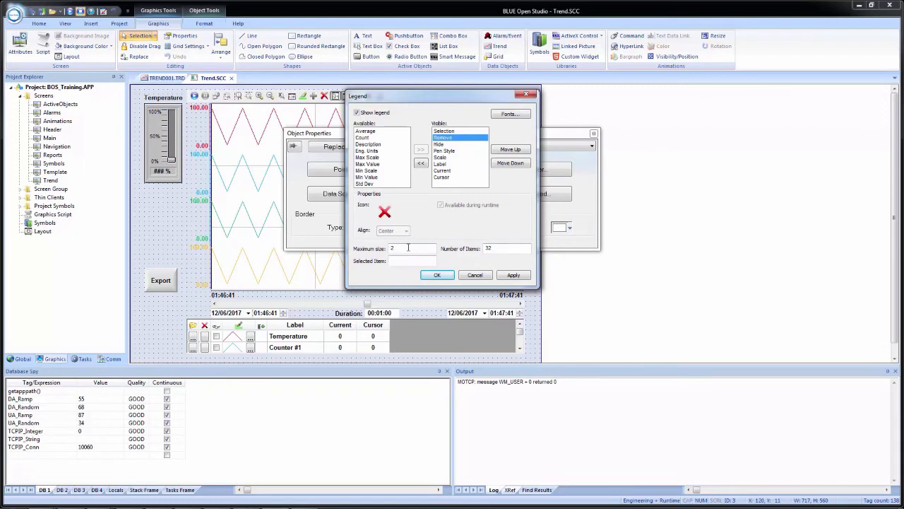
- Set the legend's maximum size to 4, restore the Average item's label to "Average", and apply the changes
drag(412, 248, 374, 256)
text(4)
click(366, 132)
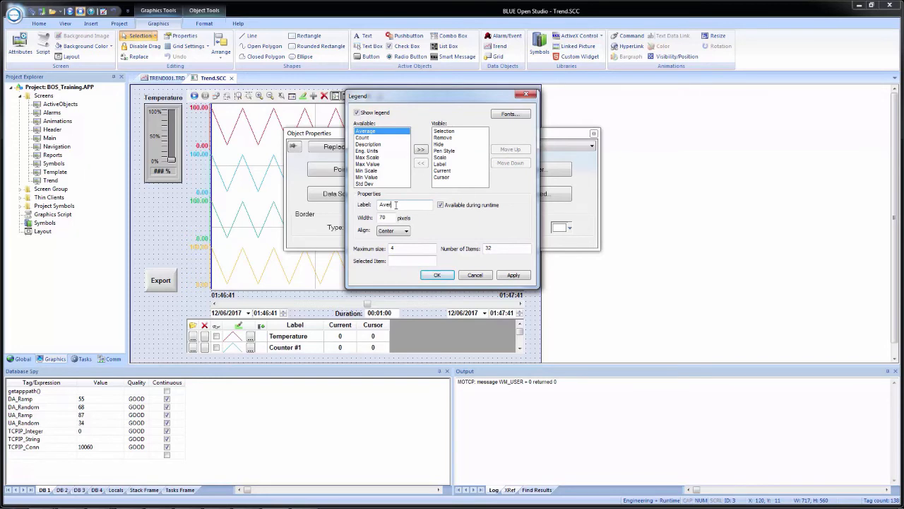
text(ge)
click(520, 276)
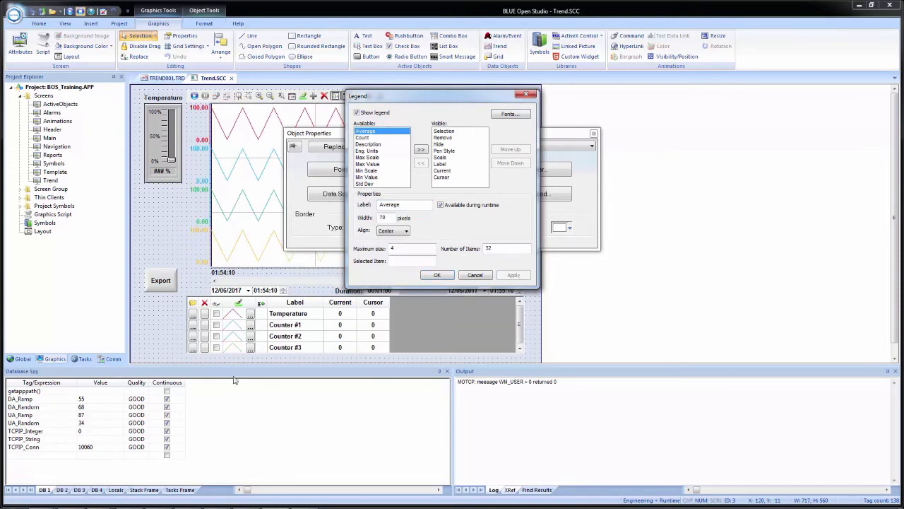
- Check whether the legend's selected item, number of items and maximum size fields accept tags, and accept the legend settings
double_click(410, 261)
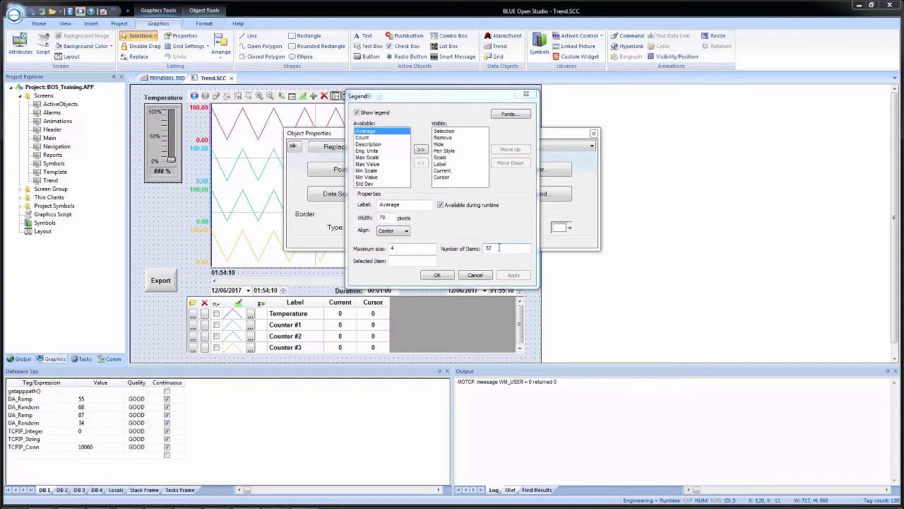
right_click(498, 248)
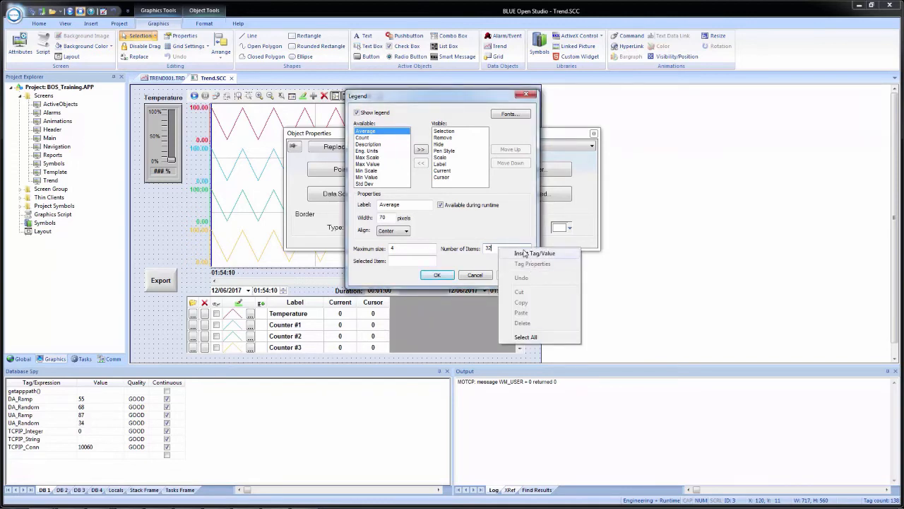
click(390, 248)
right_click(396, 247)
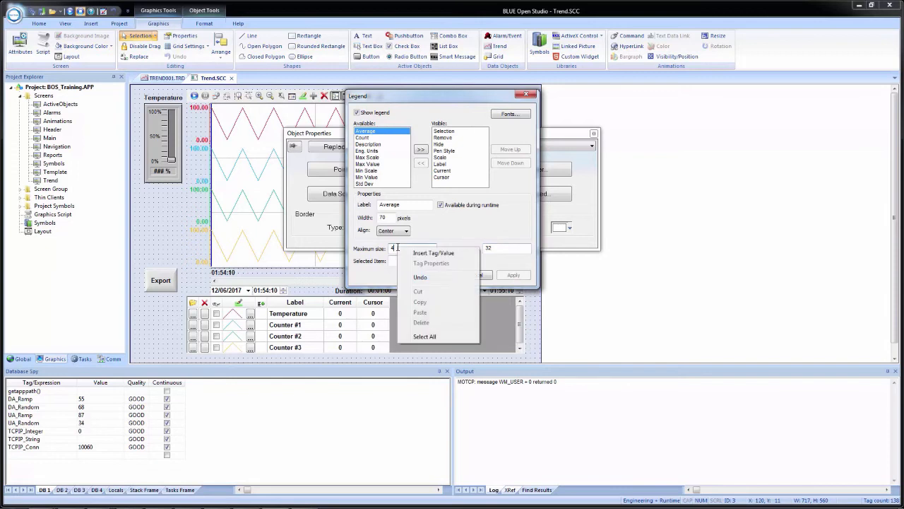
click(485, 232)
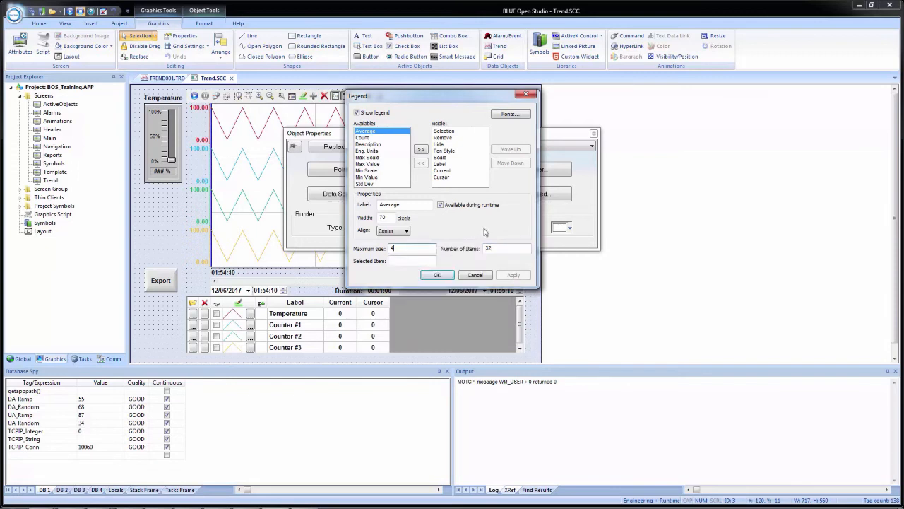
click(438, 275)
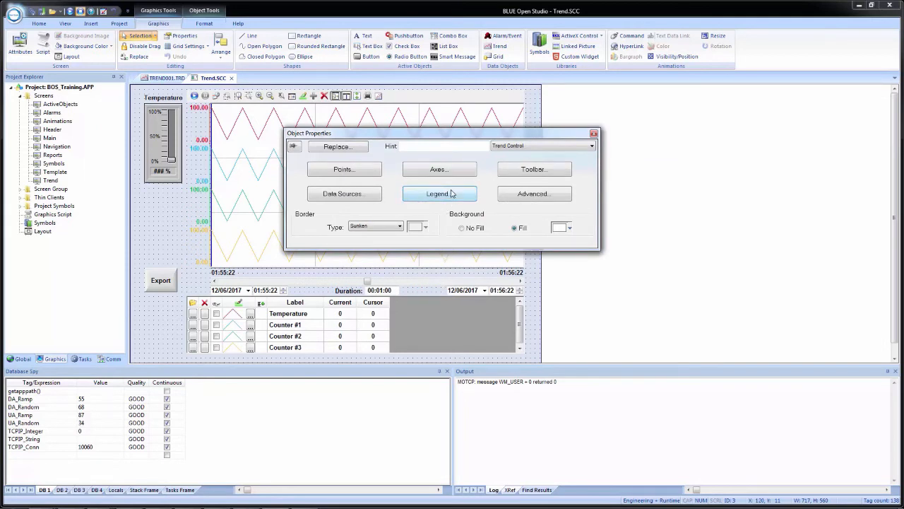
- Examine the trend toolbar's command list and the activation tag fields from Run/Stop through Zoom In
click(533, 174)
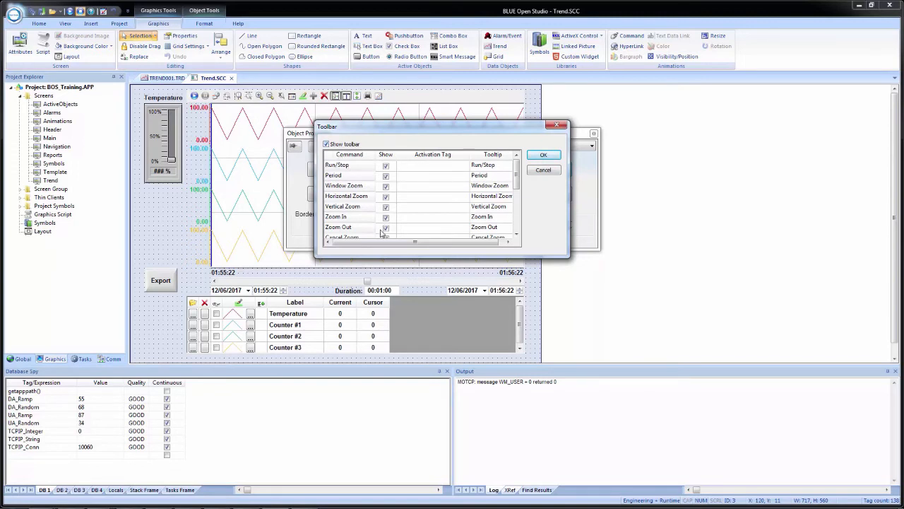
drag(516, 179, 503, 157)
click(417, 168)
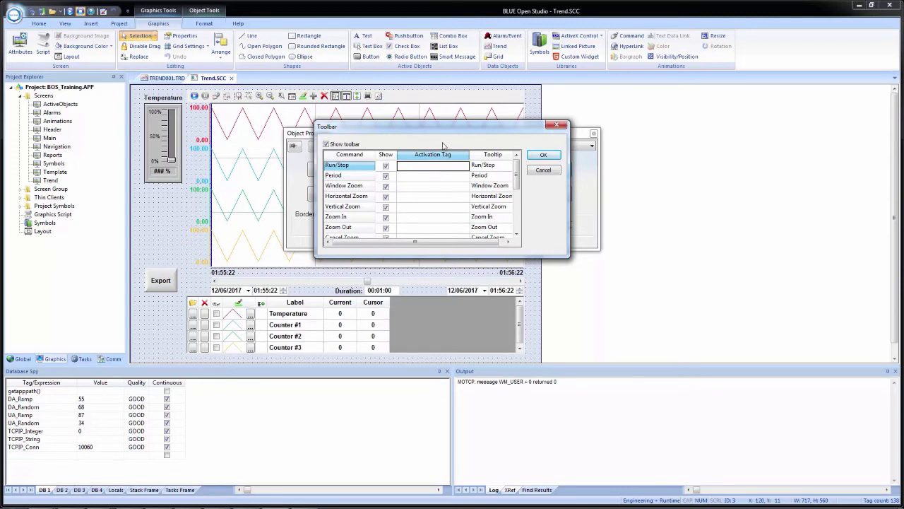
click(427, 177)
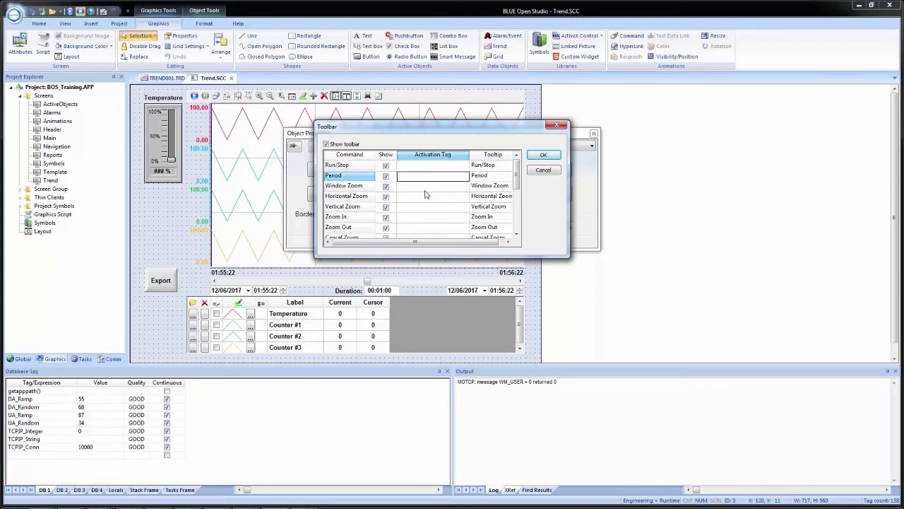
click(426, 186)
click(425, 198)
click(426, 208)
click(428, 218)
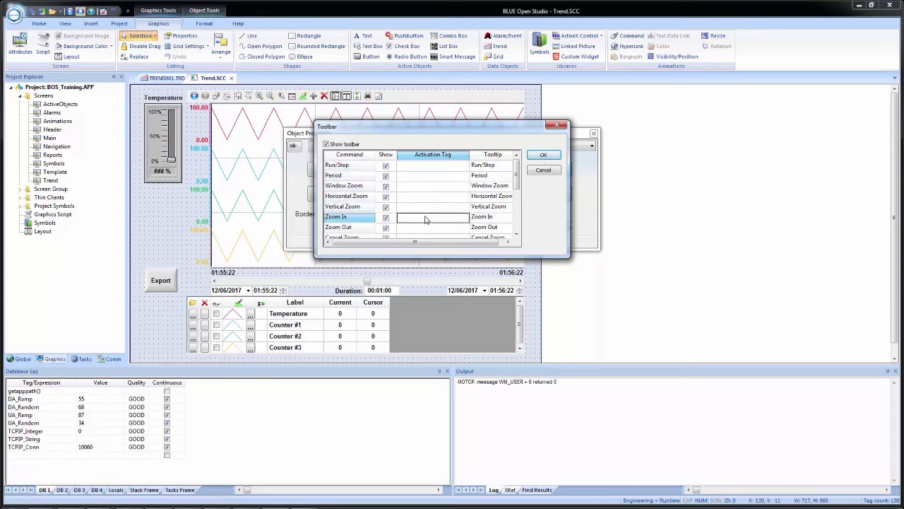
click(433, 165)
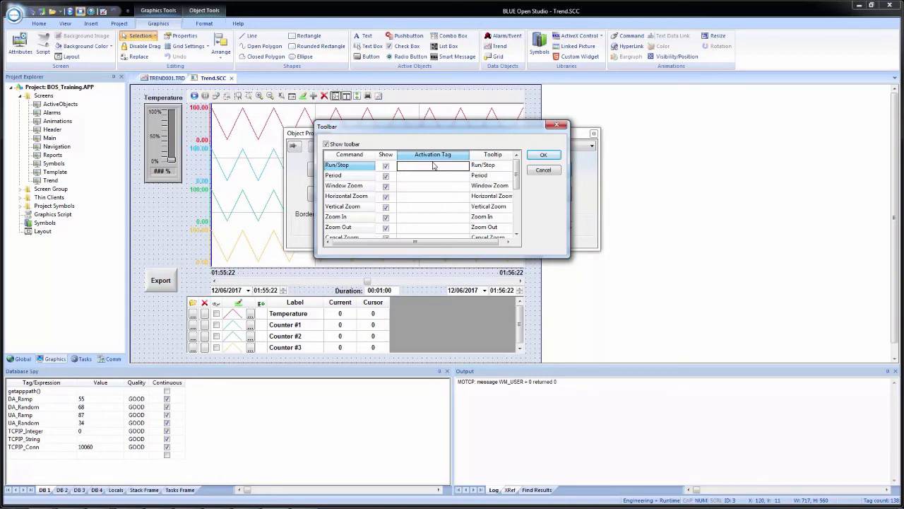
click(433, 238)
- Examine the toolbar commands' tooltip fields and check the editing options for the Period and Horizontal Zoom tooltips
drag(433, 243, 454, 243)
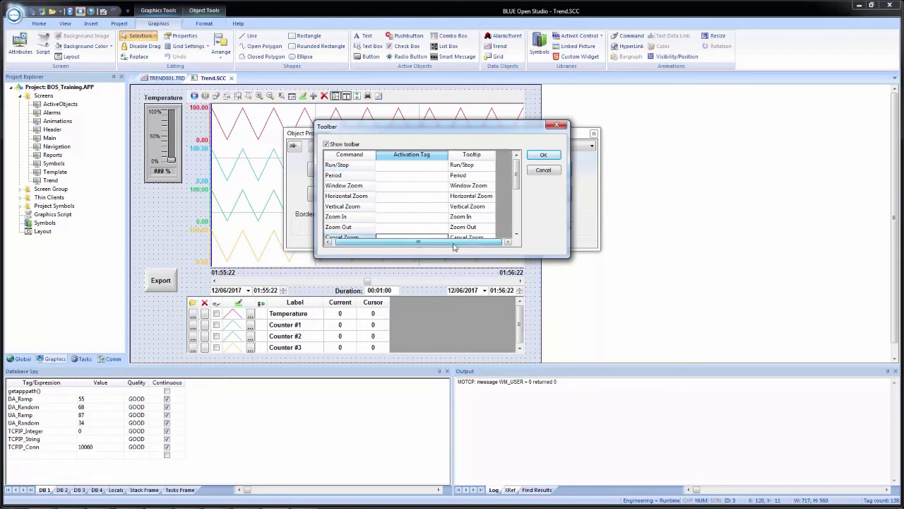
click(458, 166)
click(466, 176)
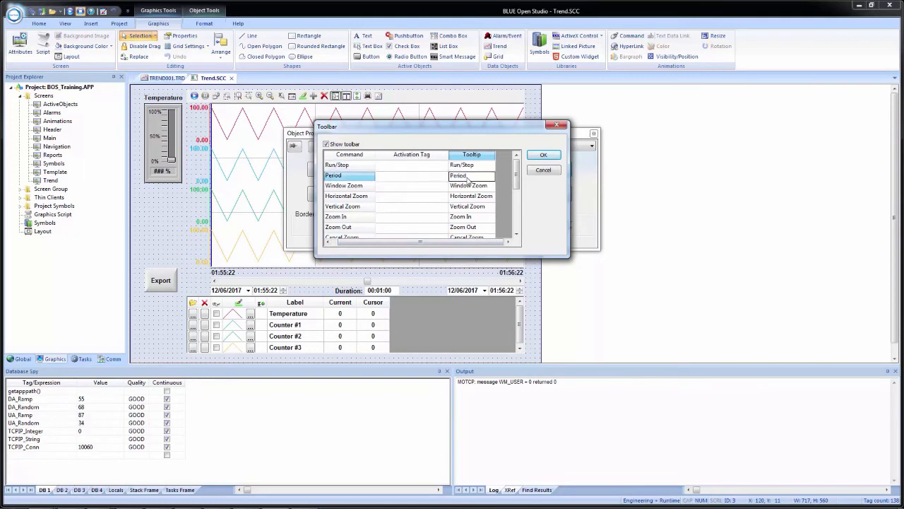
click(469, 178)
right_click(475, 179)
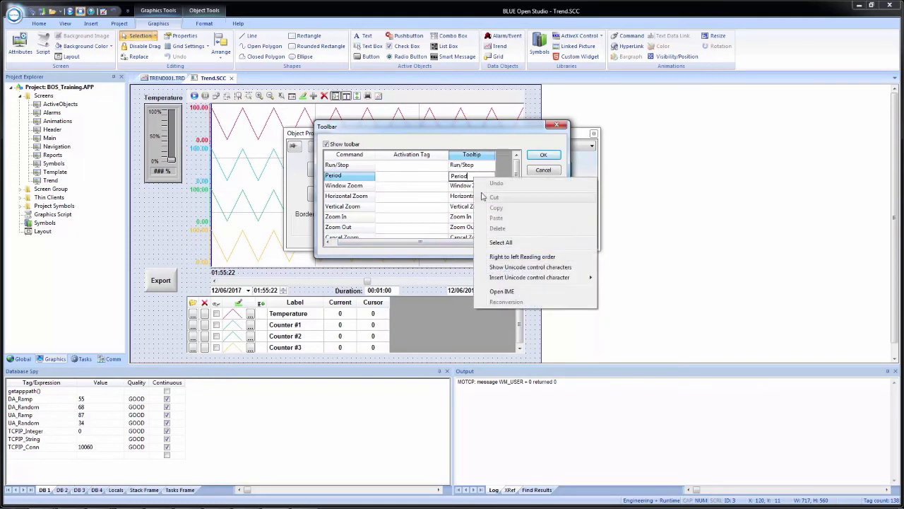
click(458, 188)
click(469, 199)
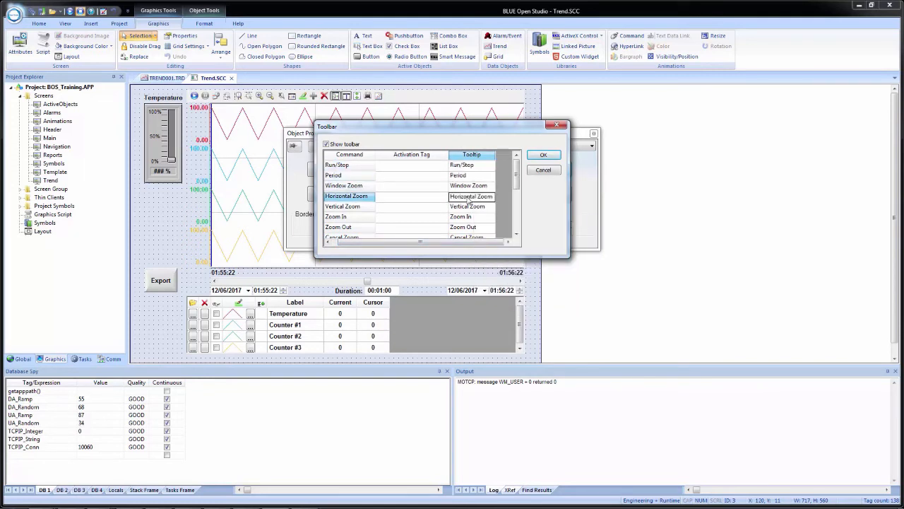
click(468, 198)
right_click(468, 198)
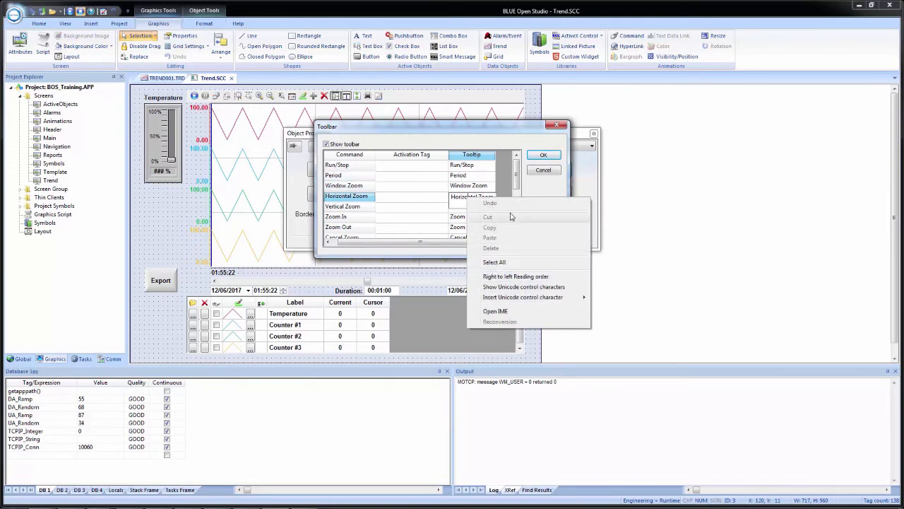
- Try to set the Run/Stop tooltip to {Test}, declining both creation of the tag and its use as a comment
click(478, 166)
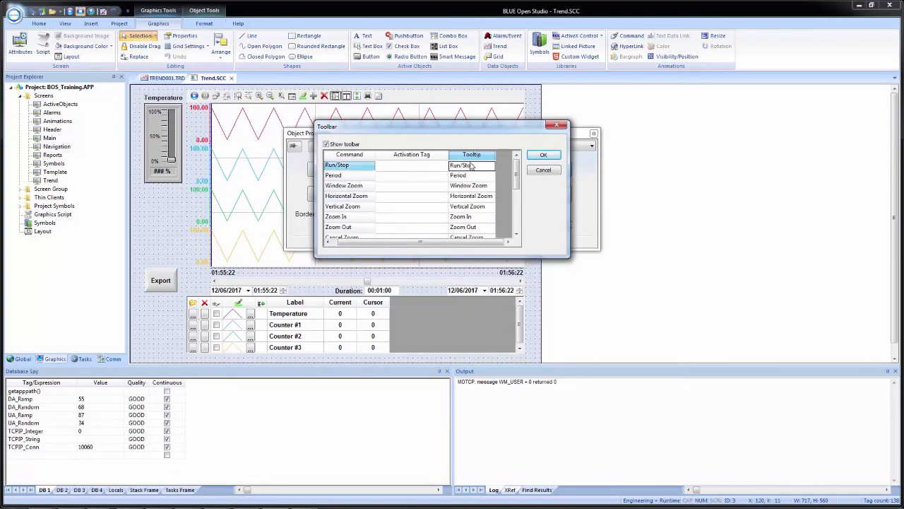
click(479, 165)
drag(480, 166, 426, 162)
key(BackSpace)
text({Test)
click(411, 167)
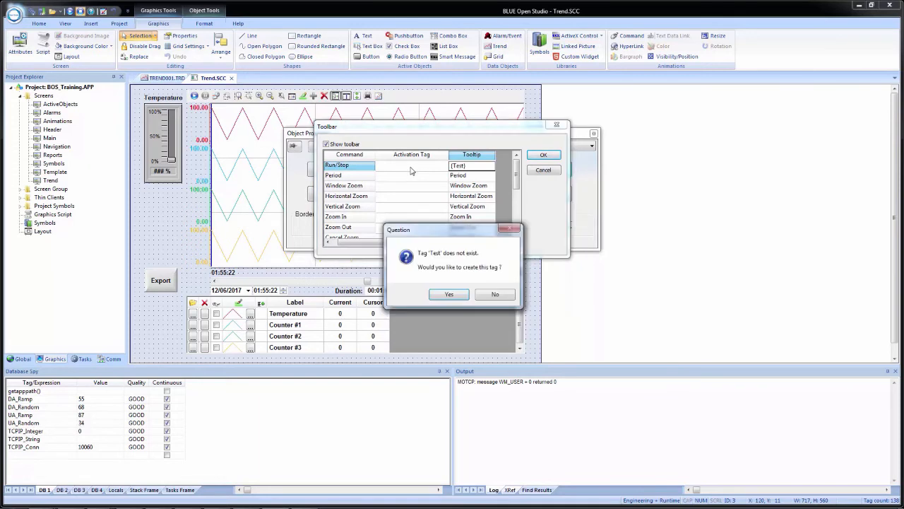
click(496, 297)
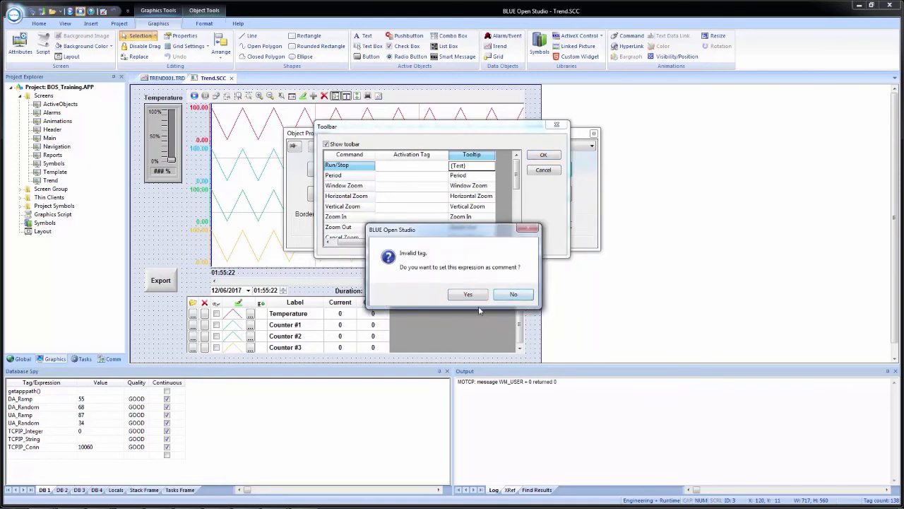
click(512, 295)
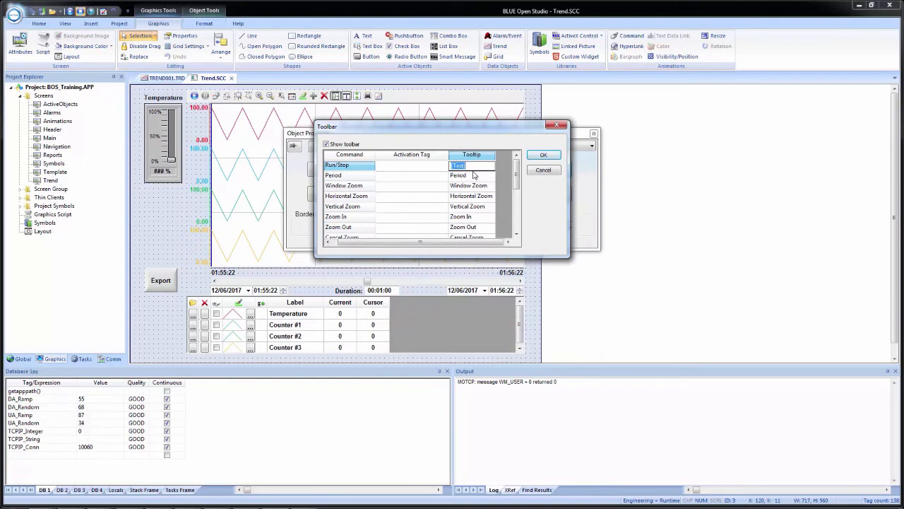
- Restore the Run/Stop command's tooltip to "Run/Stop" and leave the toolbar settings without saving
text(Run/Stop)
click(469, 186)
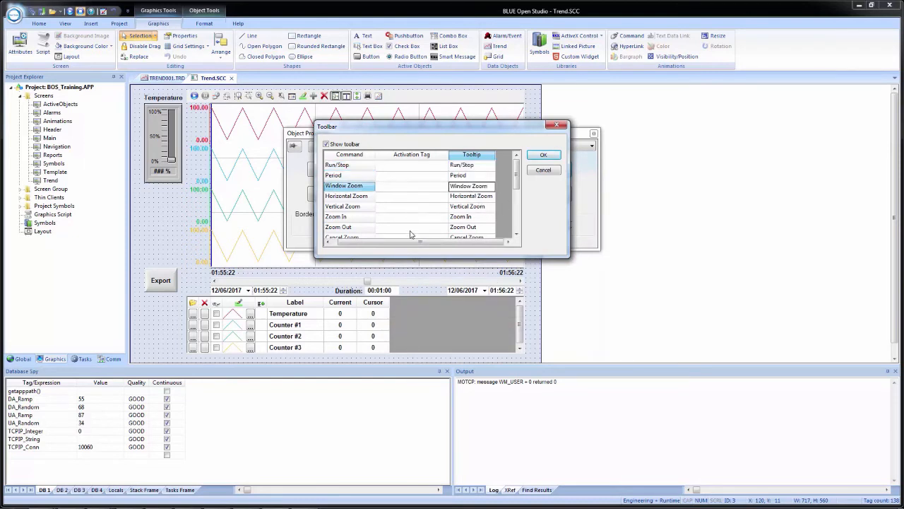
drag(408, 243, 388, 241)
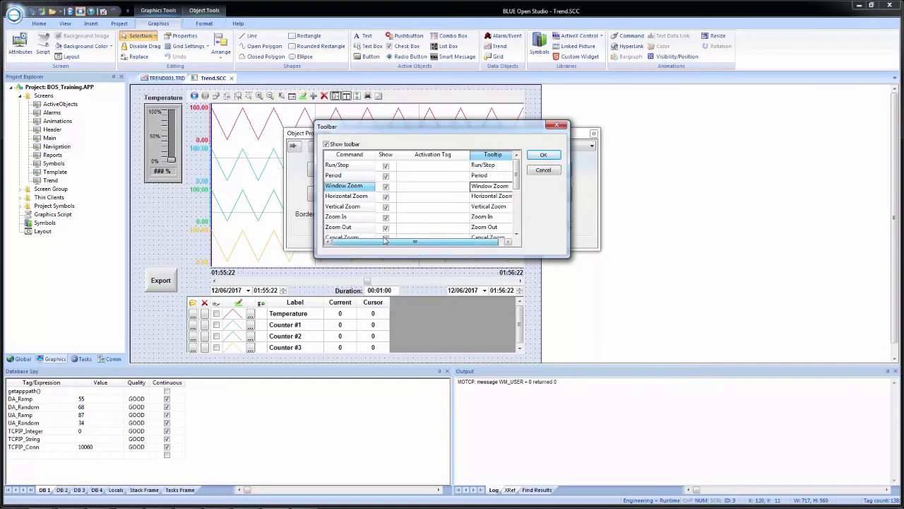
click(543, 171)
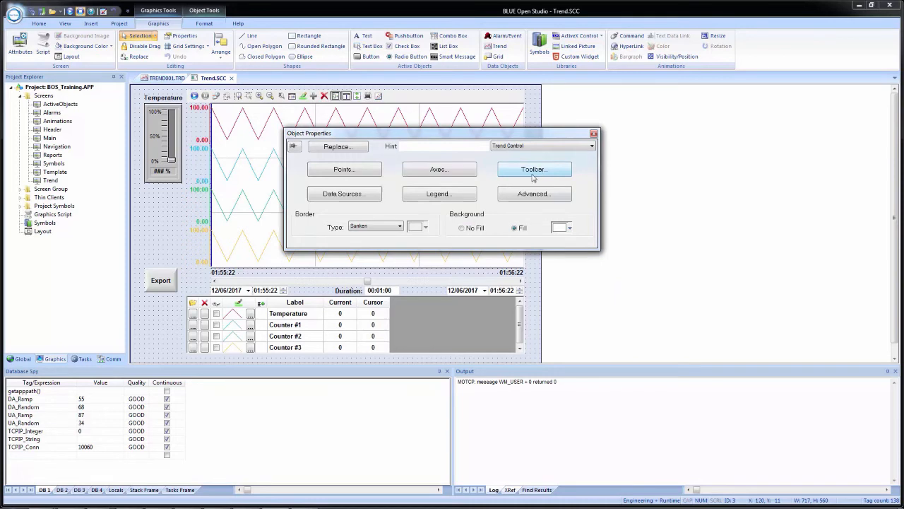
- Open the trend control's advanced settings and browse for a run-time configuration file without choosing one
click(531, 194)
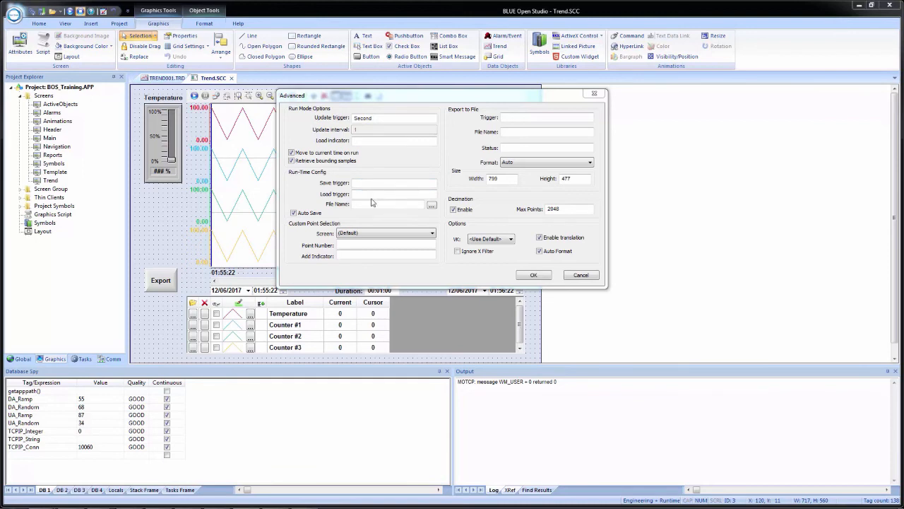
click(431, 206)
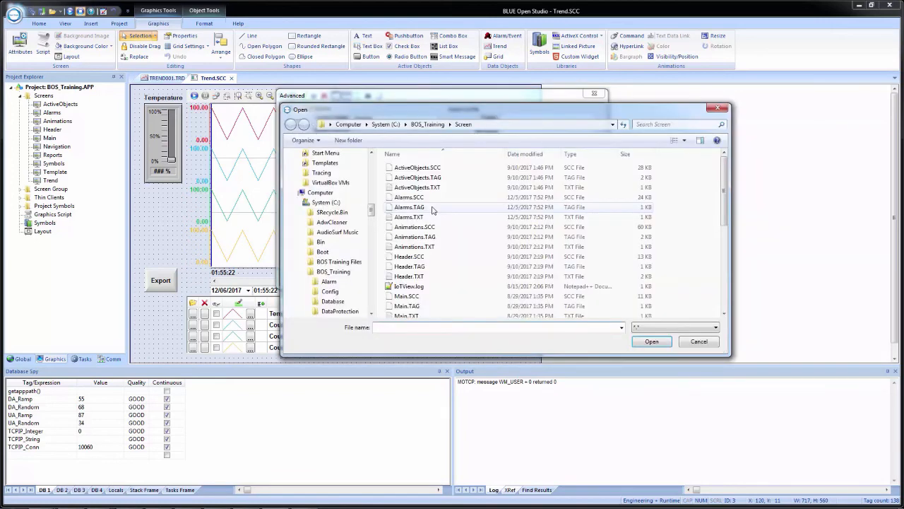
click(705, 345)
click(371, 205)
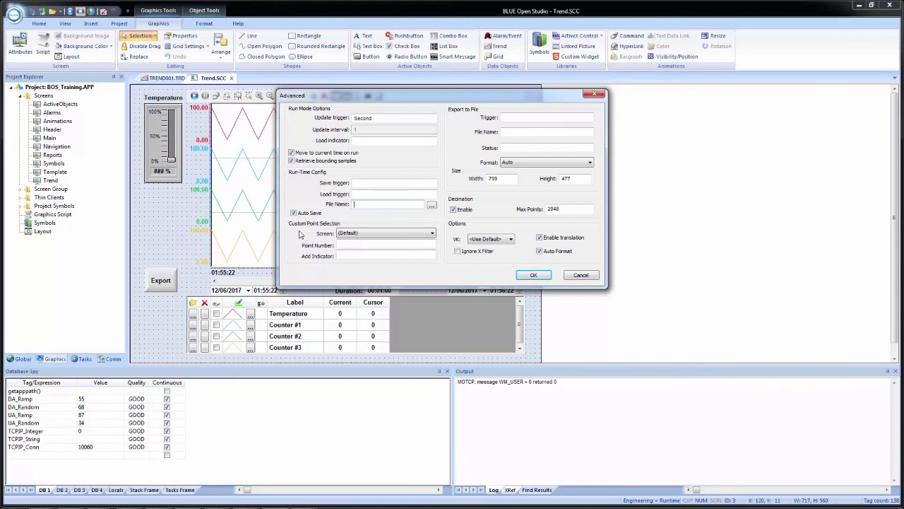
- Review the screens offered for custom point selection, keeping (Default), and check the Add Indicator field
click(358, 235)
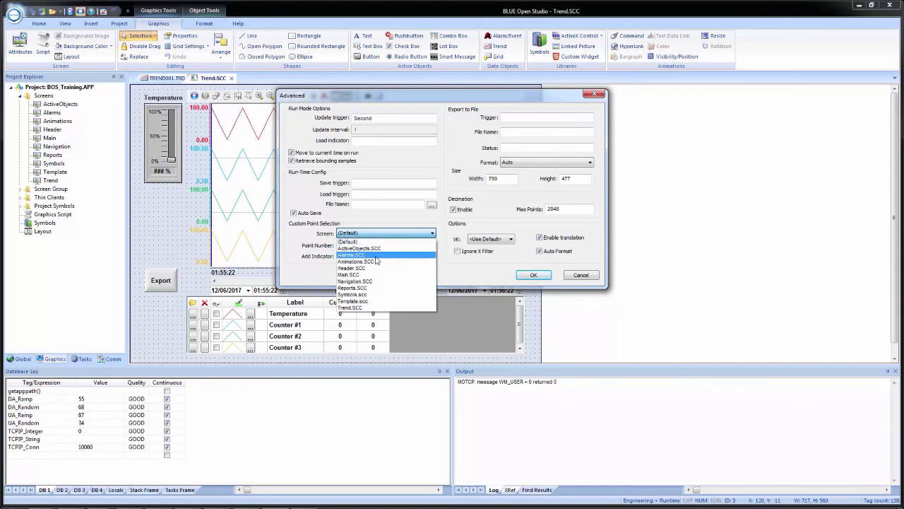
click(299, 240)
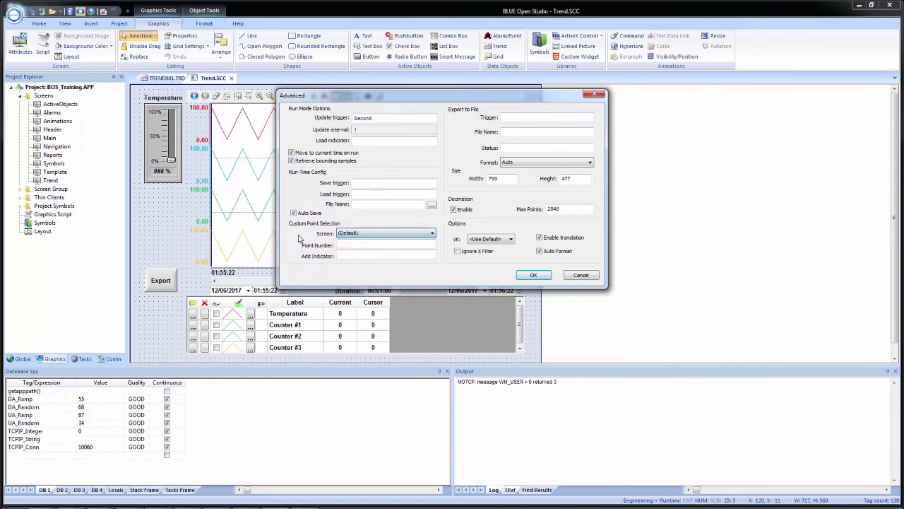
click(351, 255)
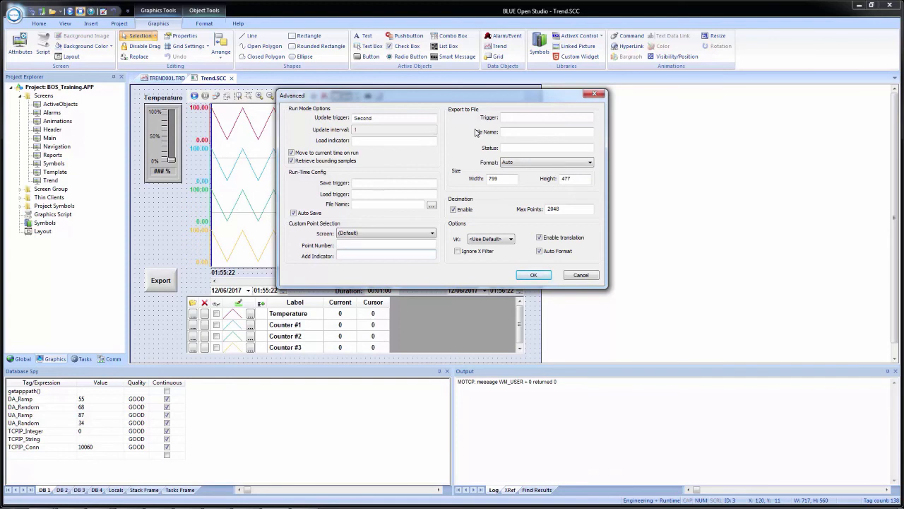
- Examine the Export to File settings, covering the file name, the available image formats, and the width and height fields
click(517, 132)
double_click(516, 133)
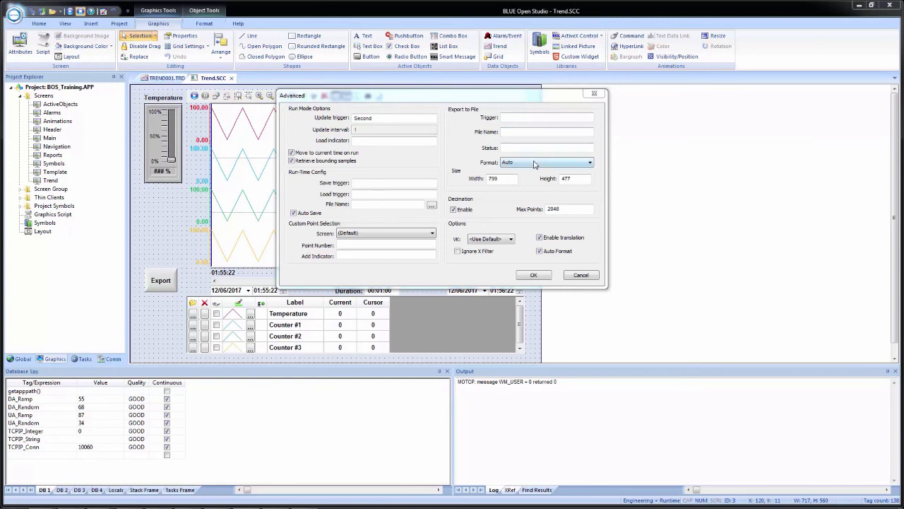
click(535, 164)
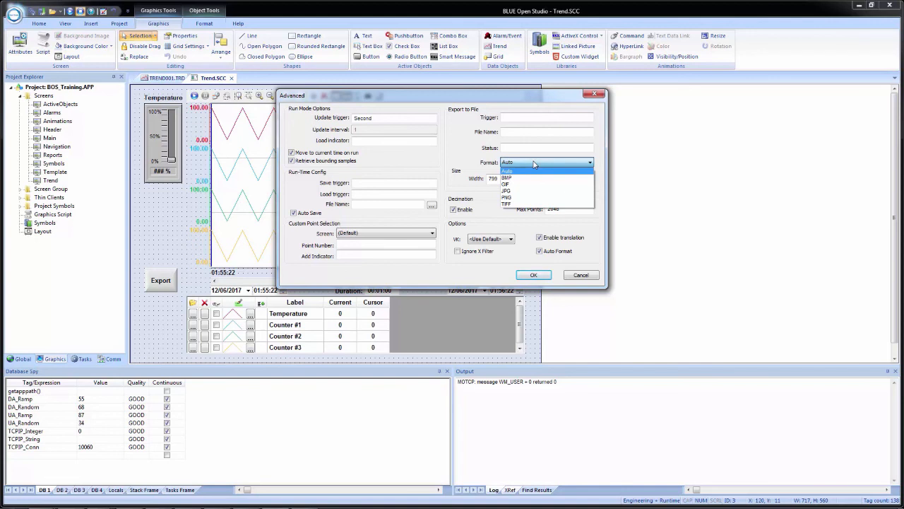
click(455, 159)
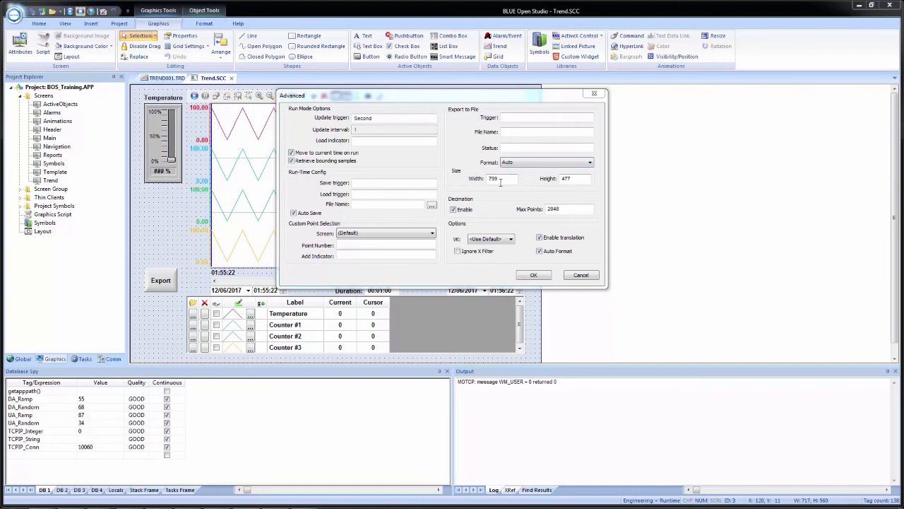
right_click(502, 180)
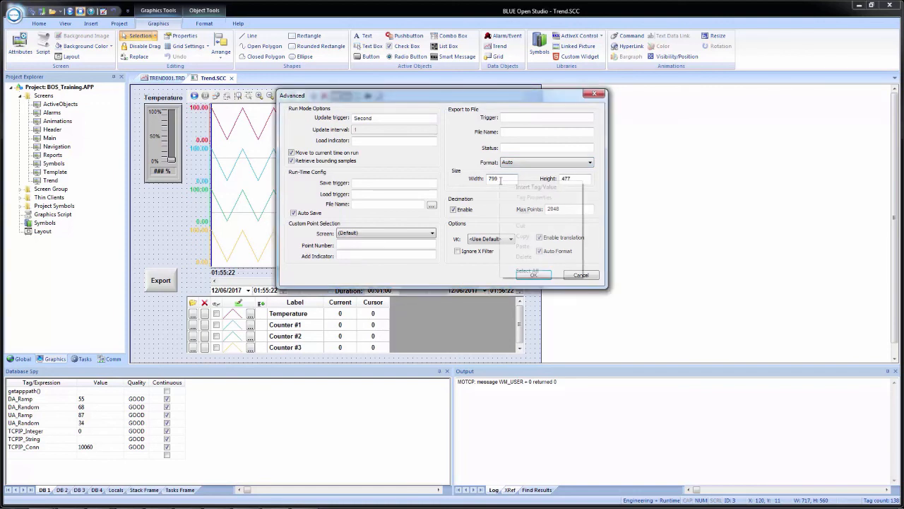
click(585, 180)
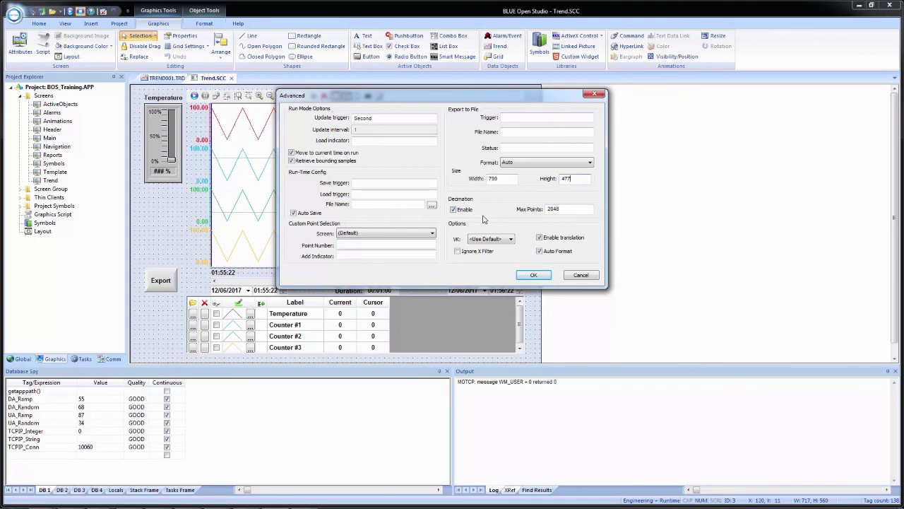
- Check the decimation's Max Points field and the VK option, and accept the advanced settings
right_click(567, 206)
click(564, 209)
click(504, 241)
click(504, 241)
click(534, 275)
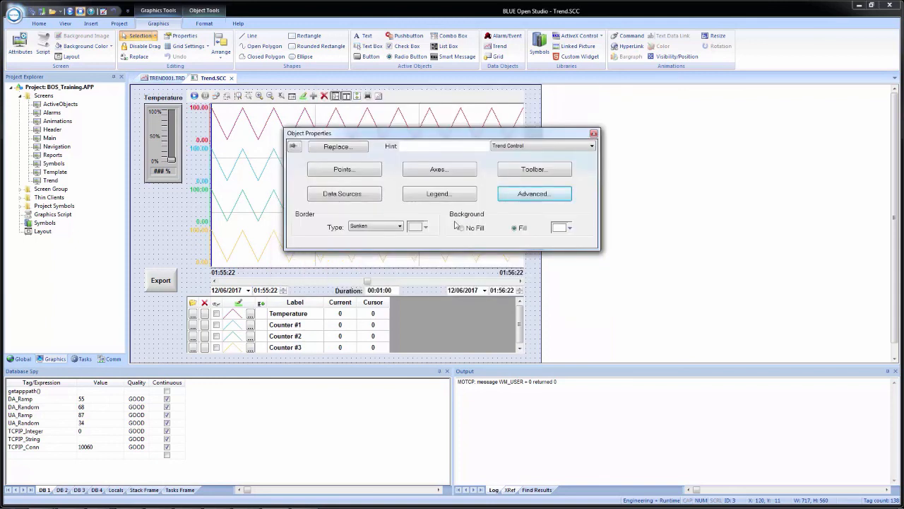